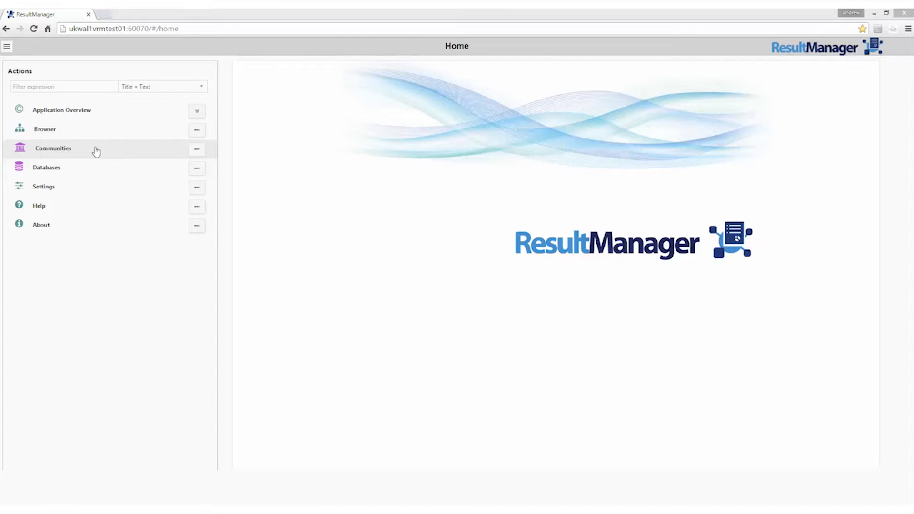
Go to Communities and open the map of the Demoville[9] commit under Naperville USA.
{"action": "left_click", "coordinate": [197, 151]}
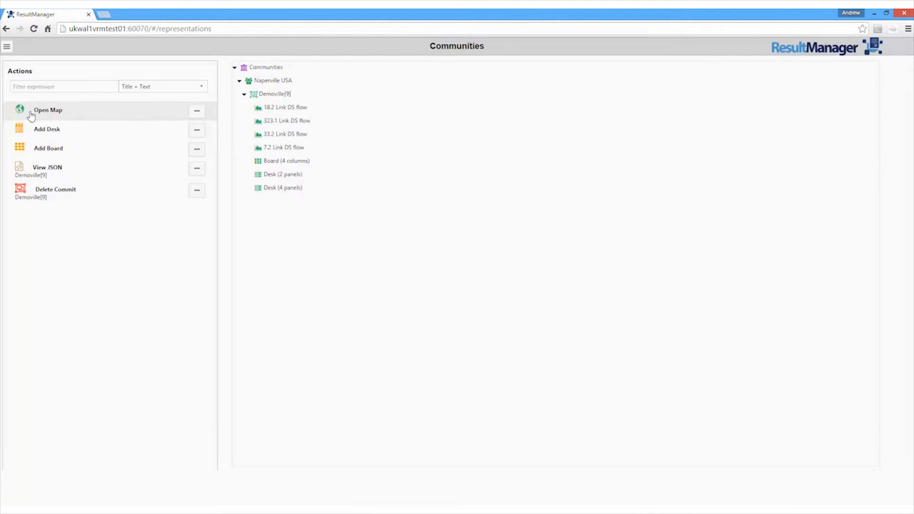
{"action": "left_click", "coordinate": [197, 113]}
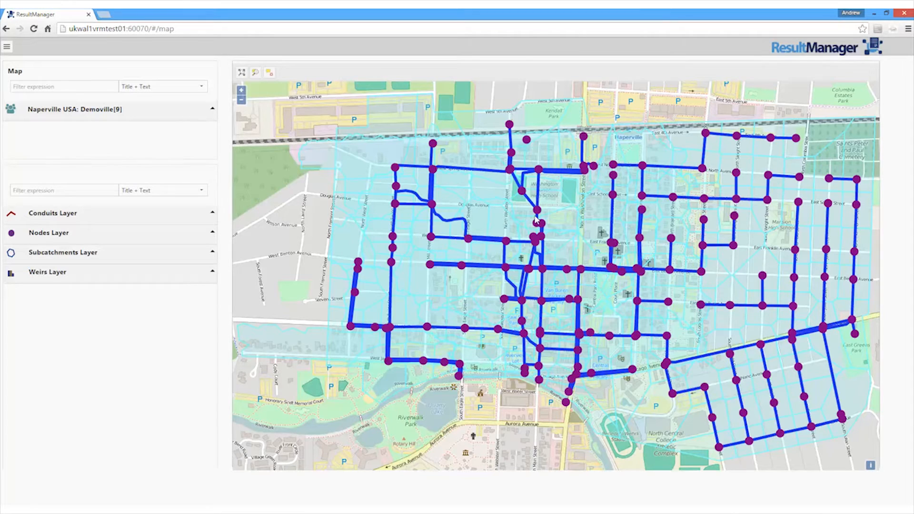
Create an individual Link DS flow chart for the horizontal conduit just southeast of the Naperville label on the map.
{"action": "left_click", "coordinate": [676, 169]}
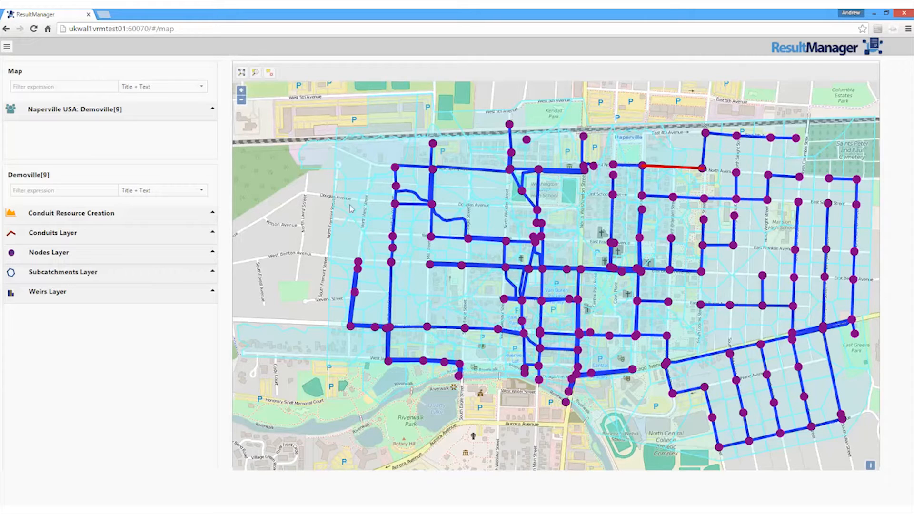
{"action": "left_click", "coordinate": [212, 214]}
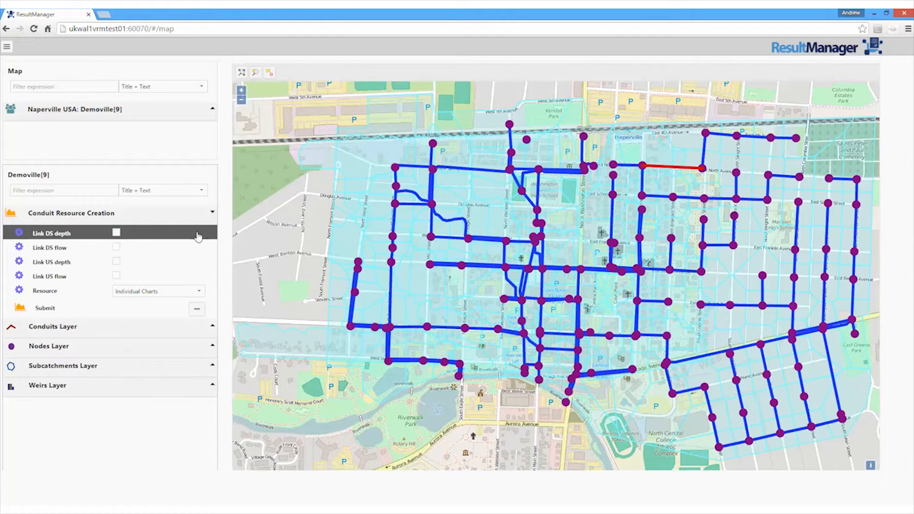
{"action": "left_click", "coordinate": [116, 246]}
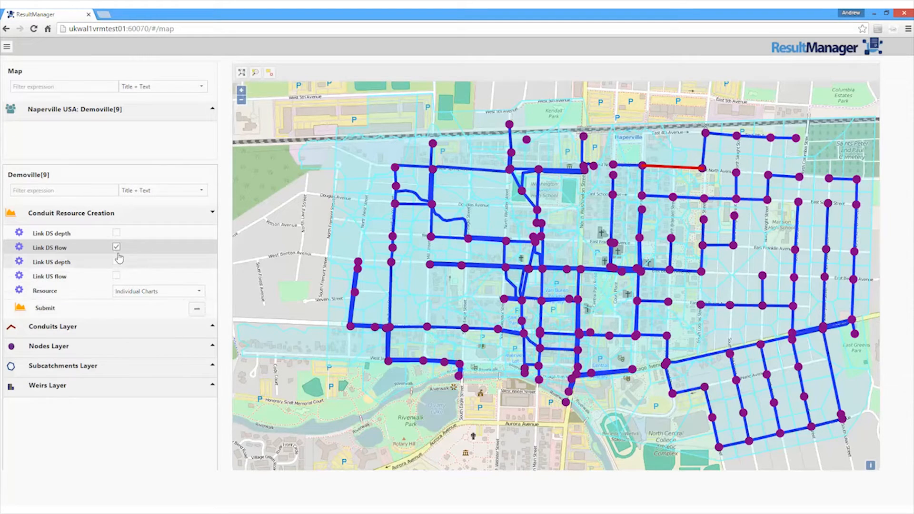
{"action": "left_click", "coordinate": [197, 311]}
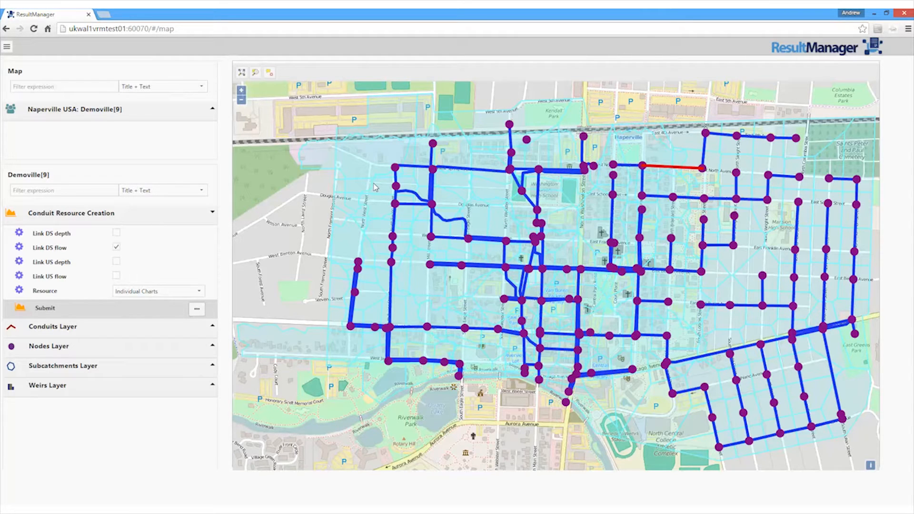
Return to Communities and open the 18.2 Link DS flow chart under Demoville[9].
{"action": "left_click", "coordinate": [7, 48]}
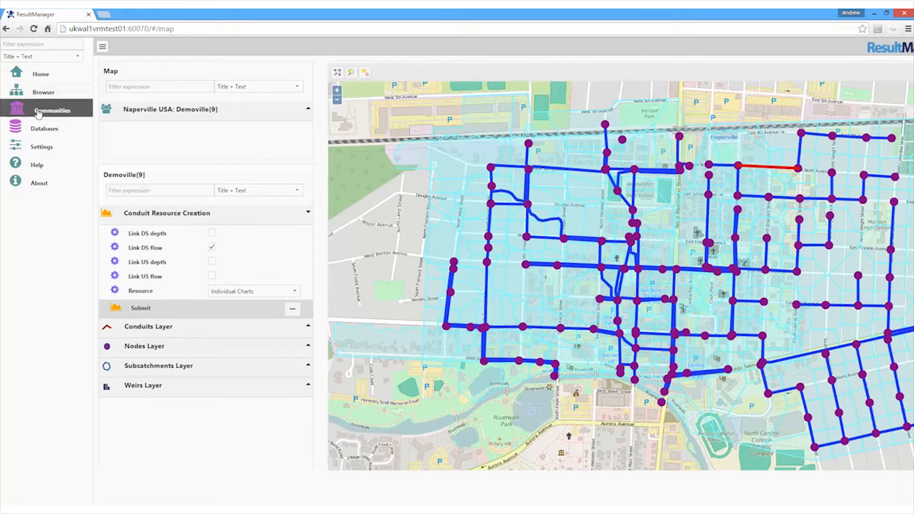
{"action": "left_click", "coordinate": [38, 113]}
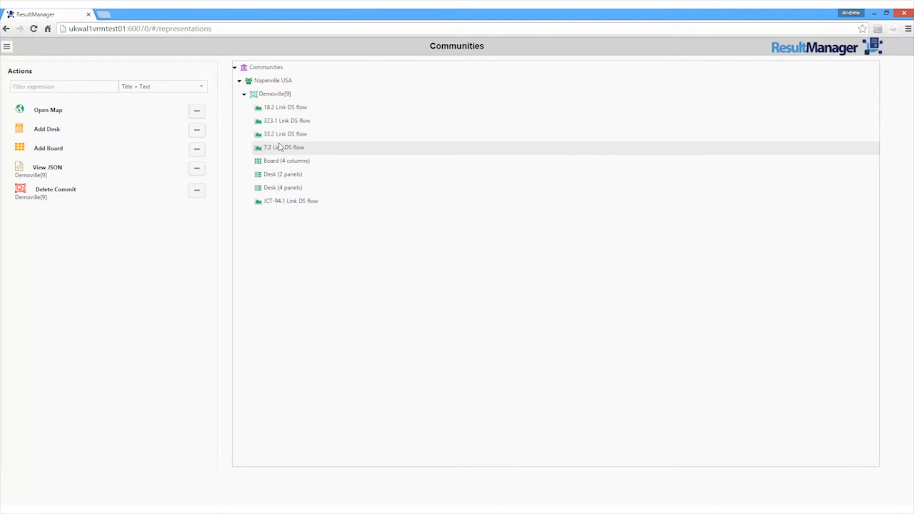
{"action": "left_click", "coordinate": [278, 108]}
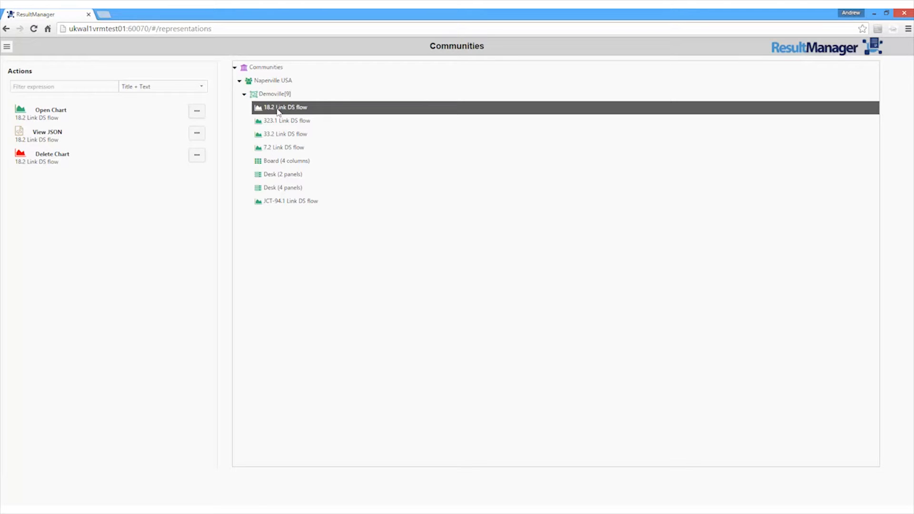
{"action": "left_click", "coordinate": [197, 113]}
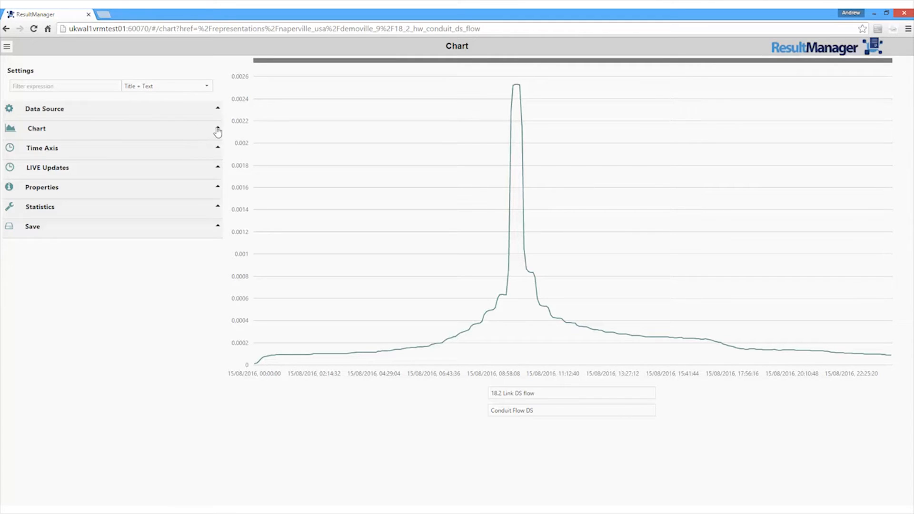
Try the Area and Bar types on the flow chart and return it to the Line type.
{"action": "left_click", "coordinate": [218, 130]}
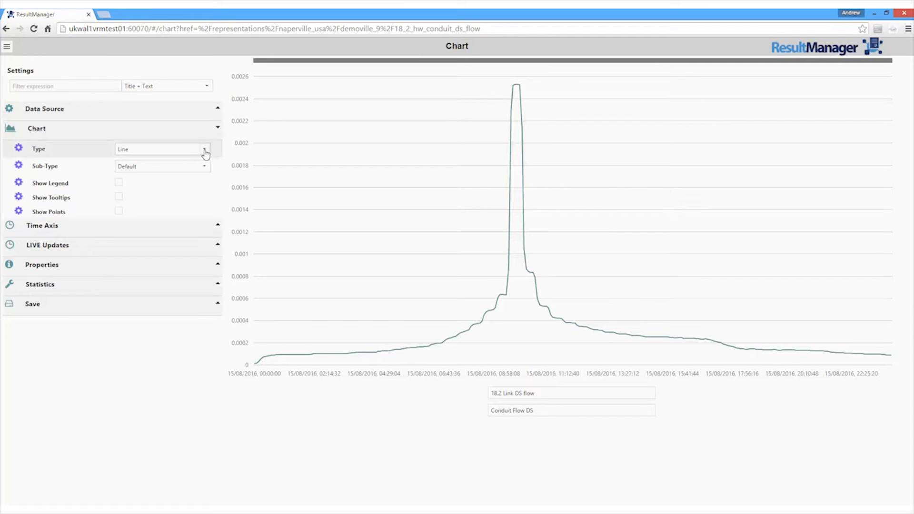
{"action": "left_click", "coordinate": [205, 150]}
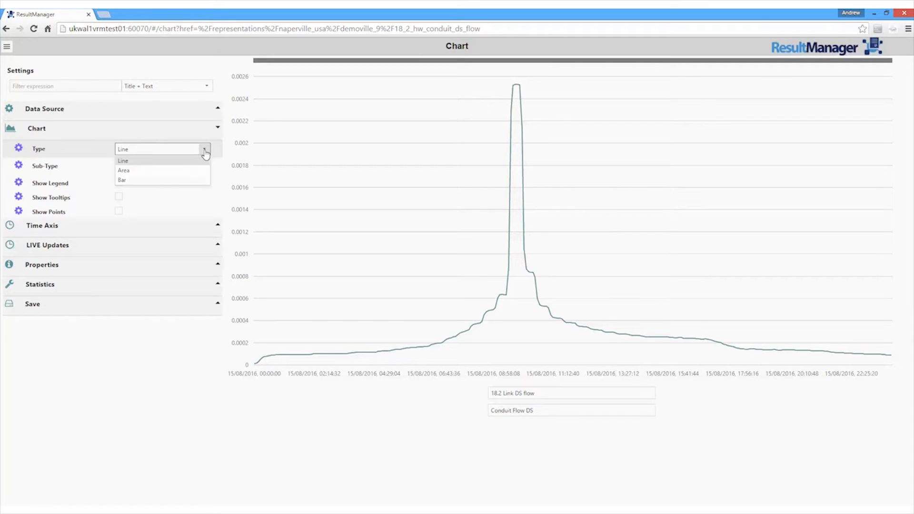
{"action": "left_click", "coordinate": [179, 170]}
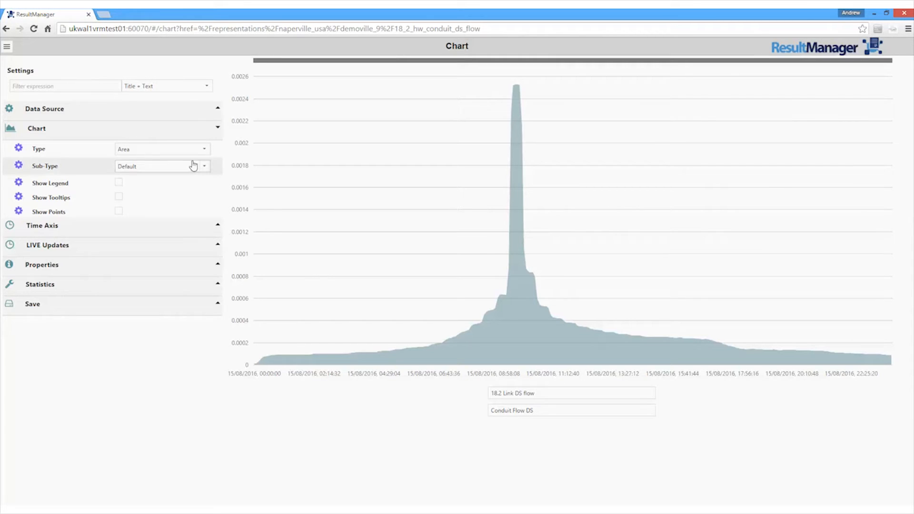
{"action": "left_click", "coordinate": [203, 149]}
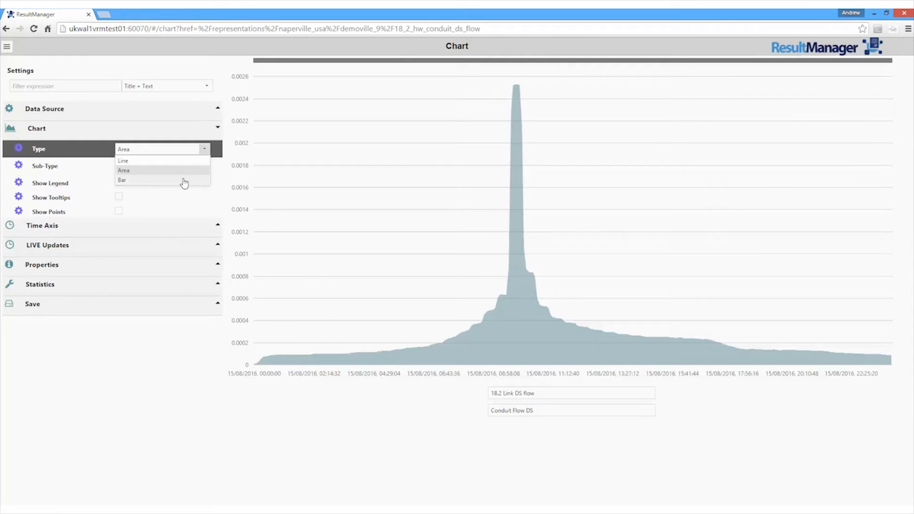
{"action": "left_click", "coordinate": [182, 180]}
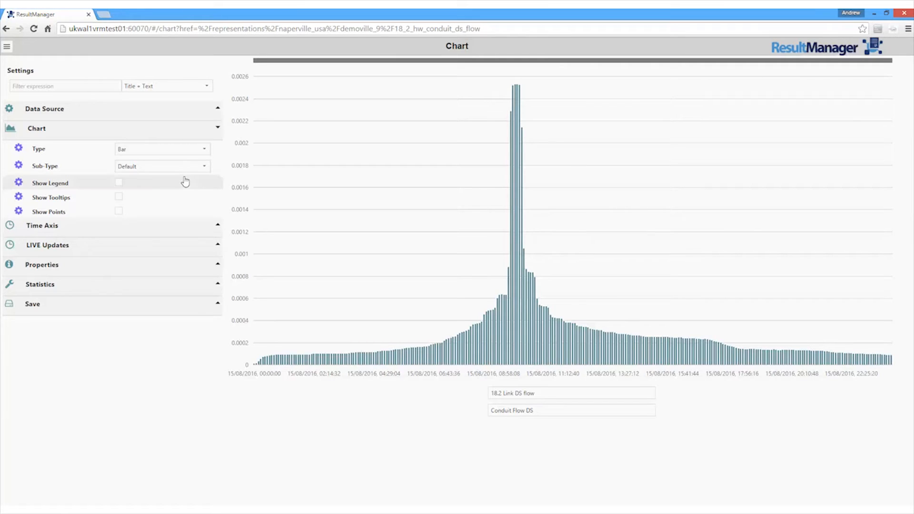
{"action": "left_click", "coordinate": [205, 150]}
{"action": "left_click", "coordinate": [193, 161]}
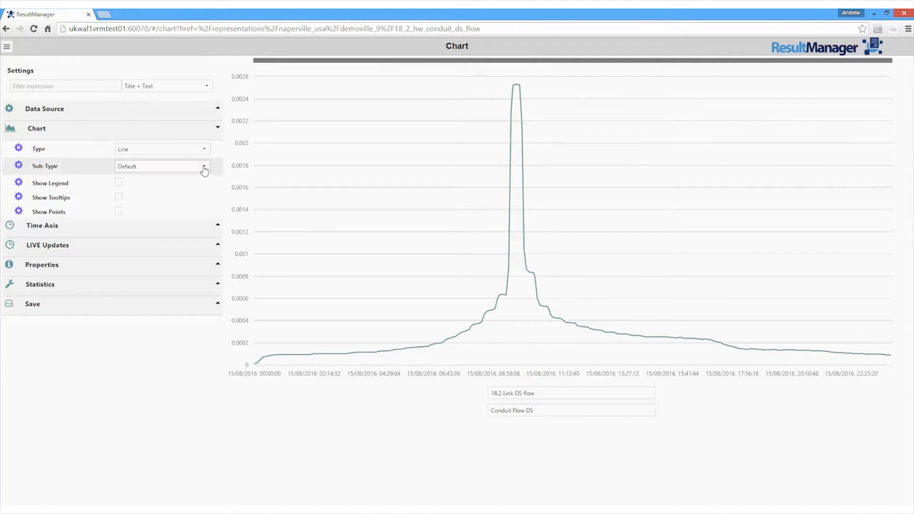
Try the Spline sub-type on the line chart and return it to Default.
{"action": "left_click", "coordinate": [204, 169]}
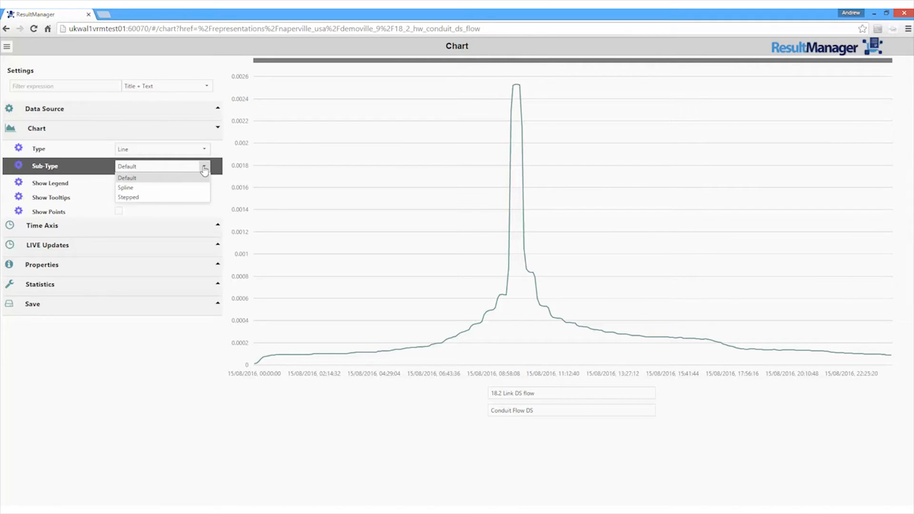
{"action": "left_click", "coordinate": [186, 191]}
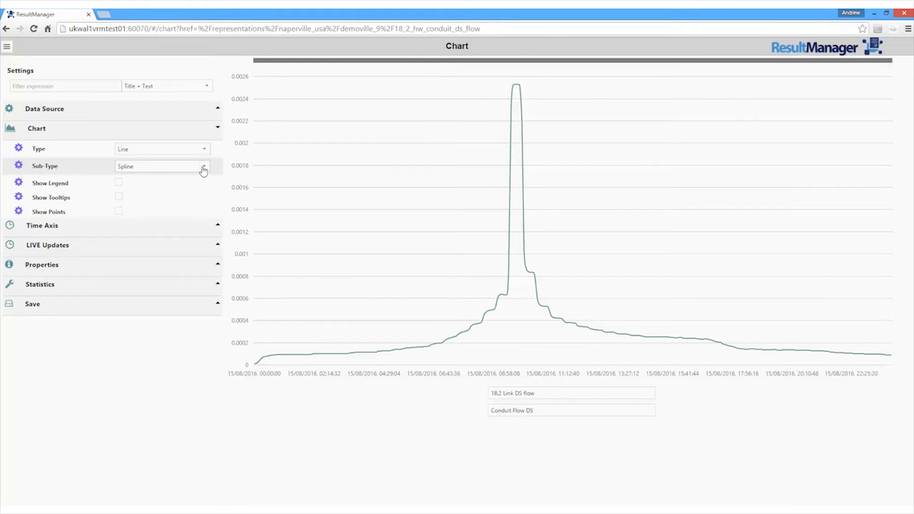
{"action": "left_click", "coordinate": [202, 167]}
{"action": "left_click", "coordinate": [180, 177]}
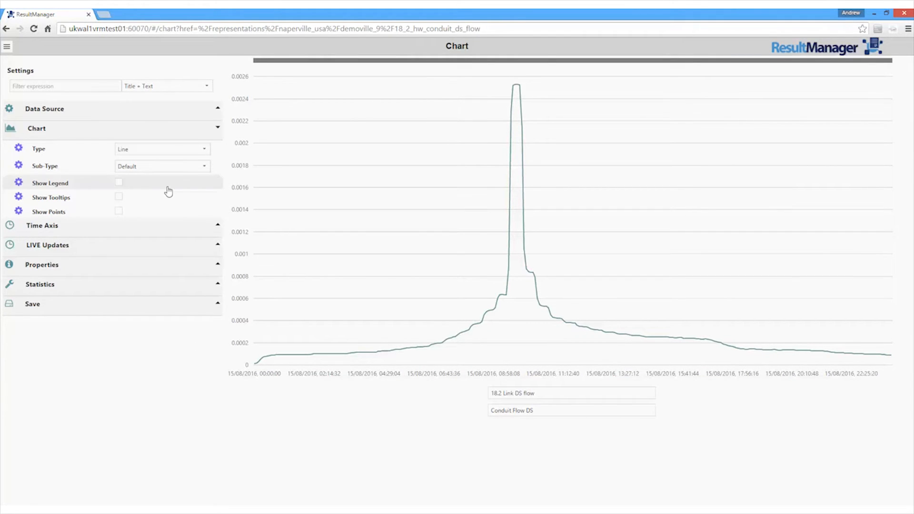
Show the legend, tooltips and points on the chart and inspect the values of individual data points.
{"action": "left_click", "coordinate": [118, 182]}
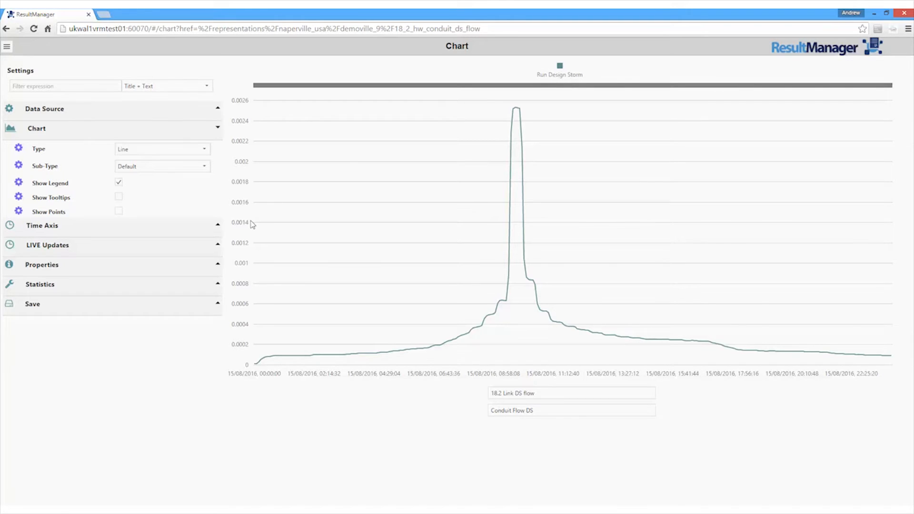
{"action": "left_click", "coordinate": [119, 198]}
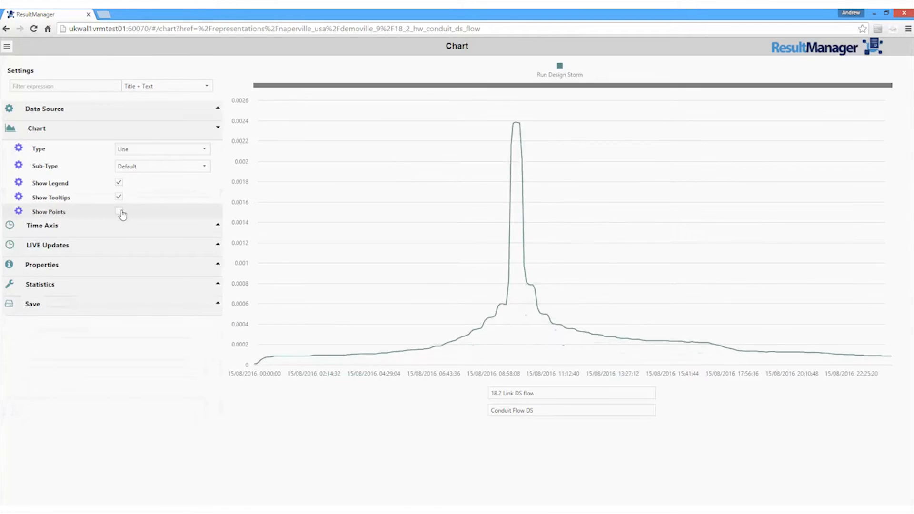
{"action": "left_click", "coordinate": [119, 211]}
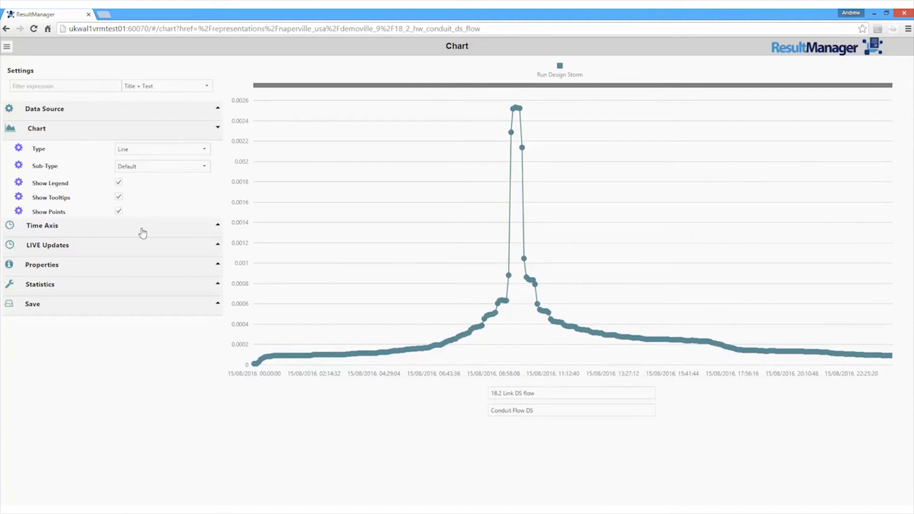
{"action": "mouse_move", "coordinate": [512, 134]}
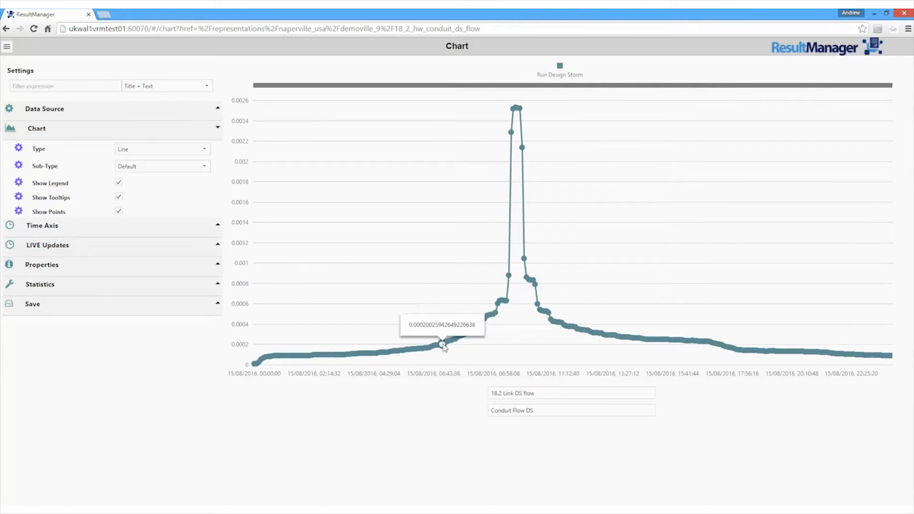
Turn off the points and tooltips on the chart.
{"action": "left_click", "coordinate": [119, 211]}
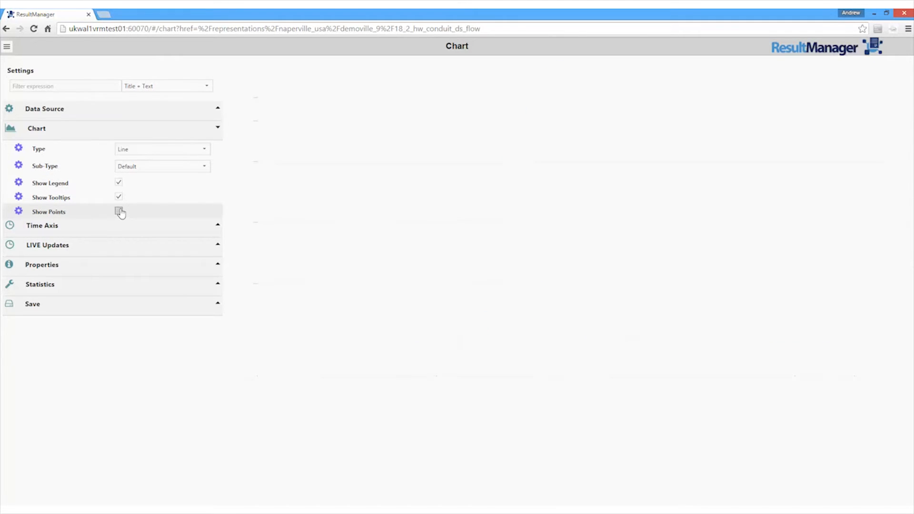
{"action": "left_click", "coordinate": [119, 197]}
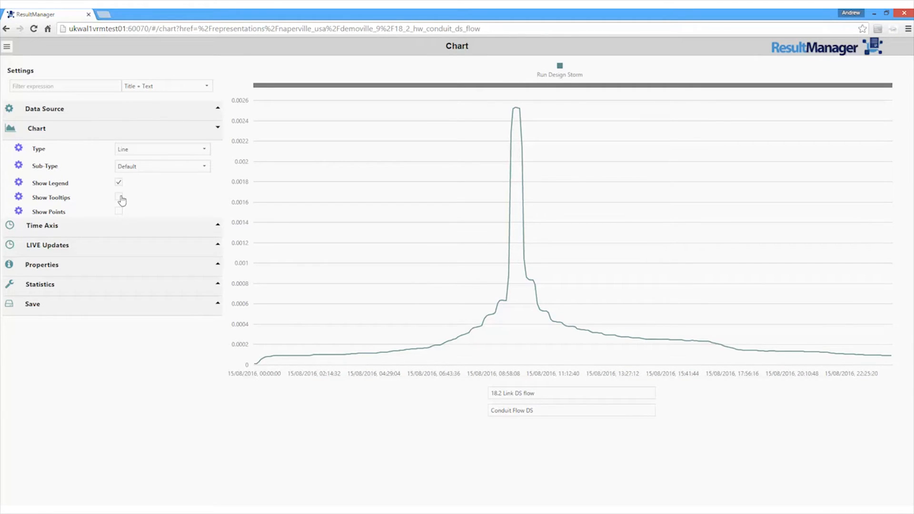
Try the UTC Full (en-US) date time format on the time axis and return it to UTC Full (en-GB).
{"action": "left_click", "coordinate": [218, 226]}
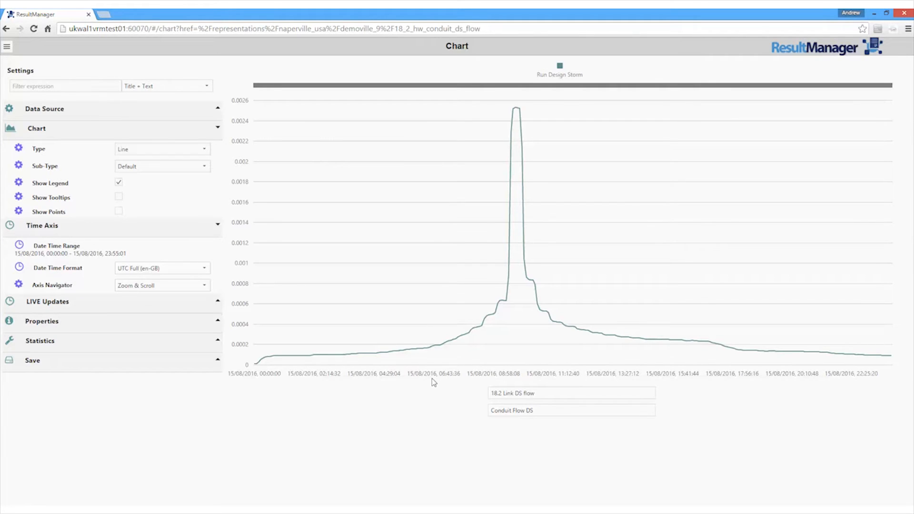
{"action": "left_click", "coordinate": [205, 269]}
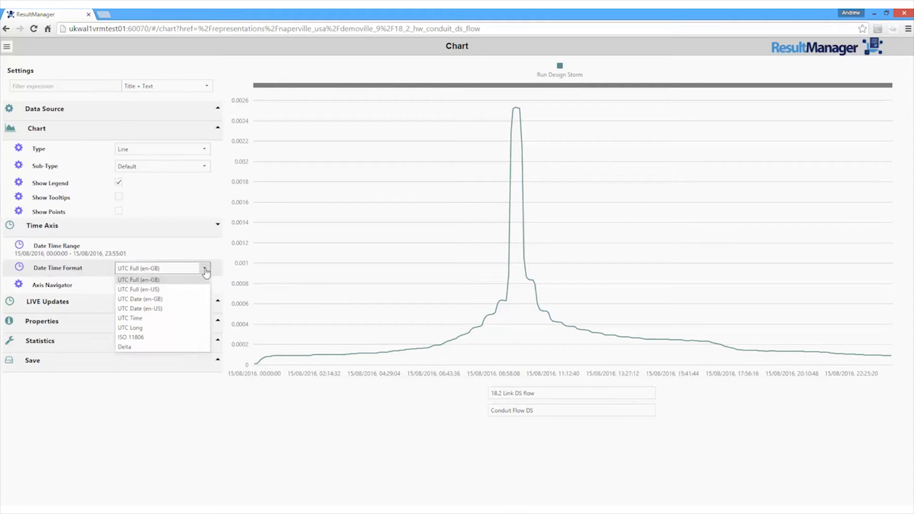
{"action": "left_click", "coordinate": [177, 291]}
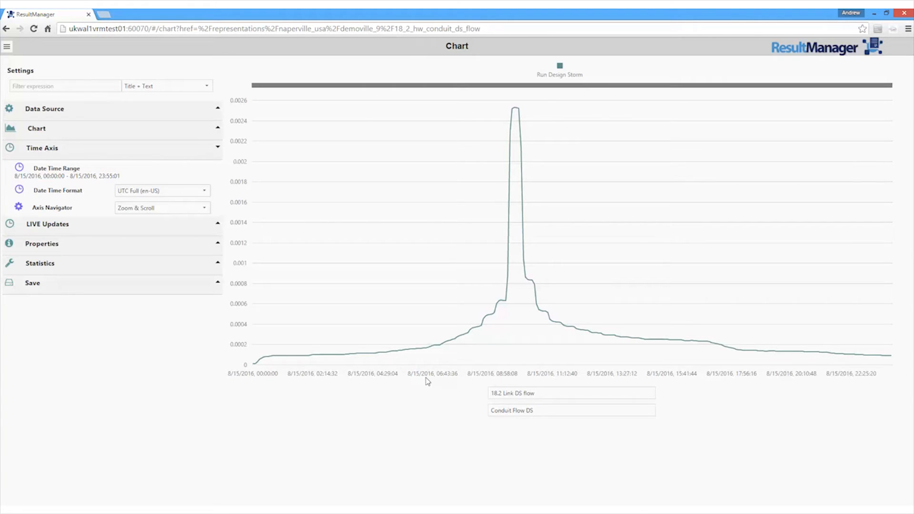
{"action": "left_click", "coordinate": [205, 192]}
{"action": "left_click", "coordinate": [155, 206]}
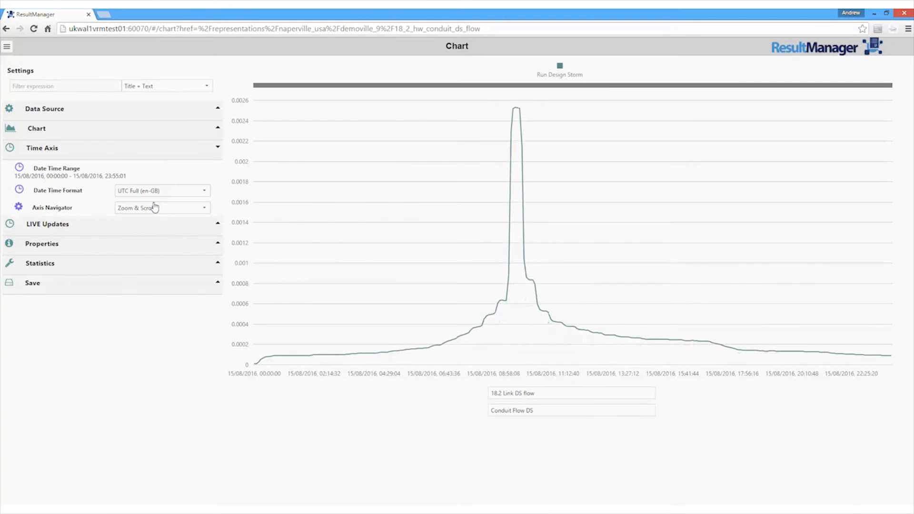
Use the Zoom & Scroll axis navigator to examine the flow peak up close and return to the full time range.
{"action": "left_click", "coordinate": [204, 210]}
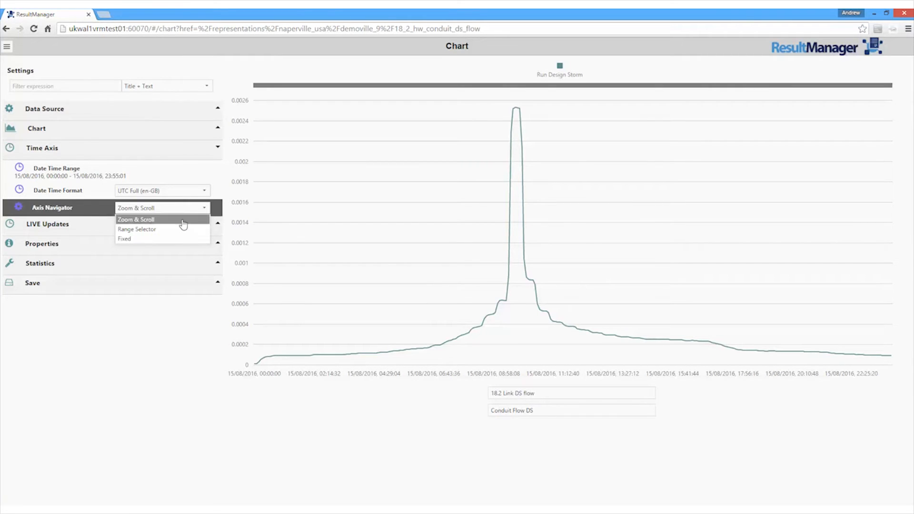
{"action": "left_click", "coordinate": [183, 220]}
{"action": "scroll", "coordinate": [473, 248], "scroll_direction": "up", "scroll_amount": 8}
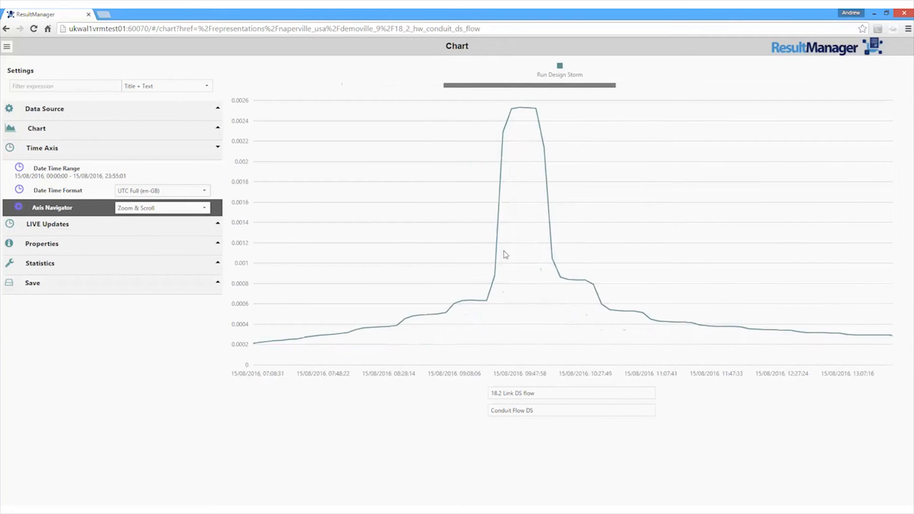
{"action": "scroll", "coordinate": [506, 254], "scroll_direction": "up", "scroll_amount": 4}
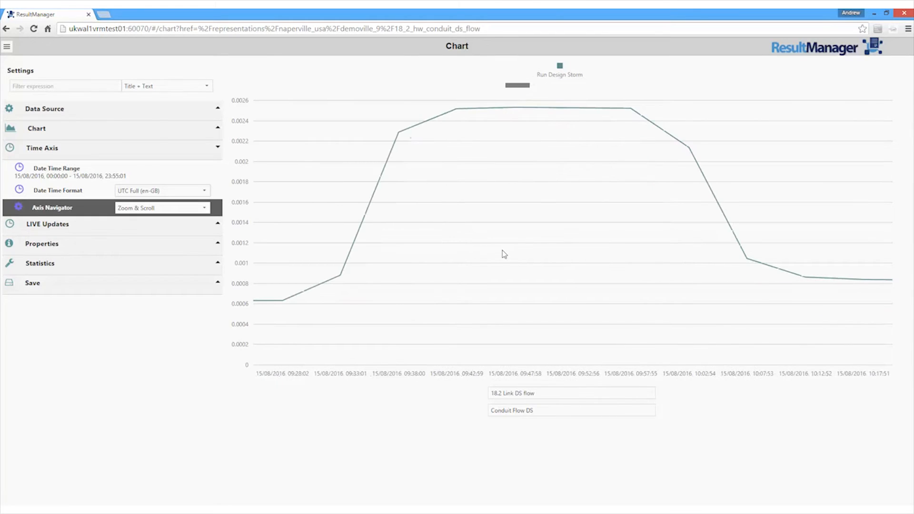
{"action": "scroll", "coordinate": [504, 253], "scroll_direction": "down", "scroll_amount": 5}
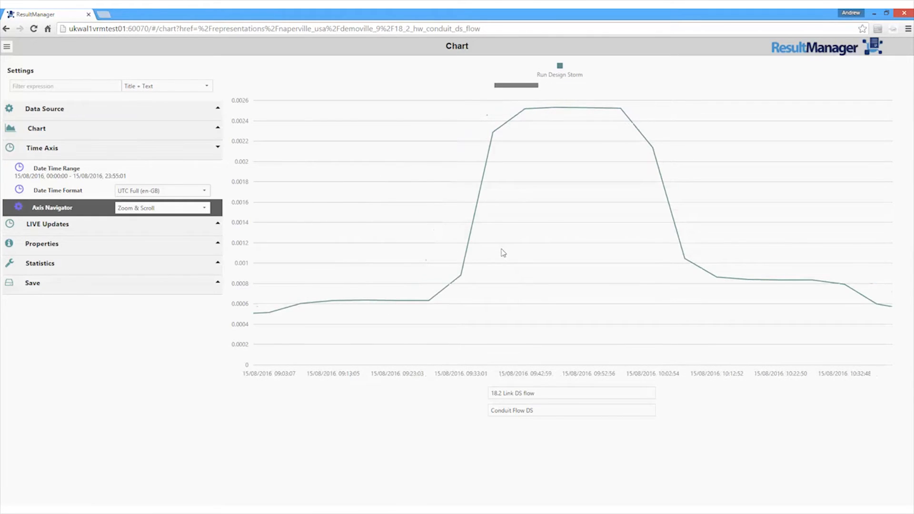
{"action": "scroll", "coordinate": [502, 253], "scroll_direction": "down", "scroll_amount": 2}
{"action": "scroll", "coordinate": [502, 253], "scroll_direction": "down", "scroll_amount": 4}
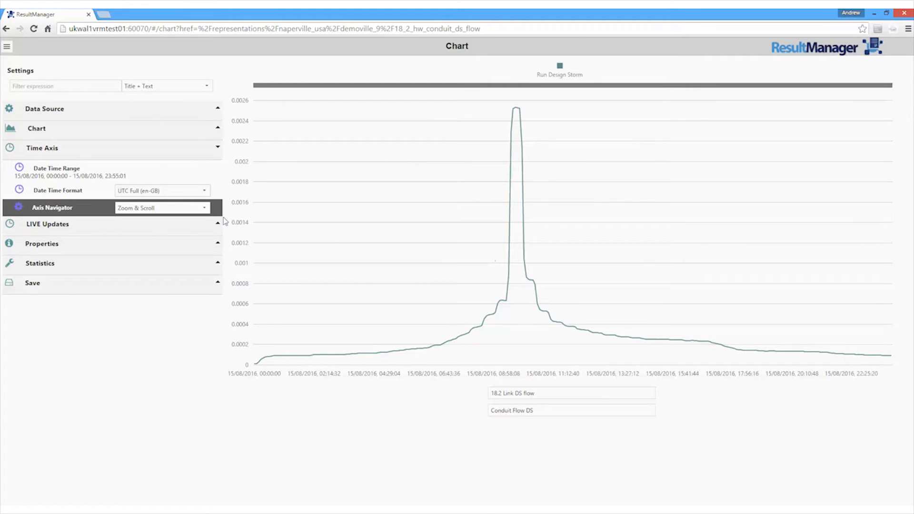
Try the Range Selector axis navigator by narrowing the range to 09:13:05–10:22:50 around the flow peak, and return to Zoom & Scroll.
{"action": "left_click", "coordinate": [205, 208]}
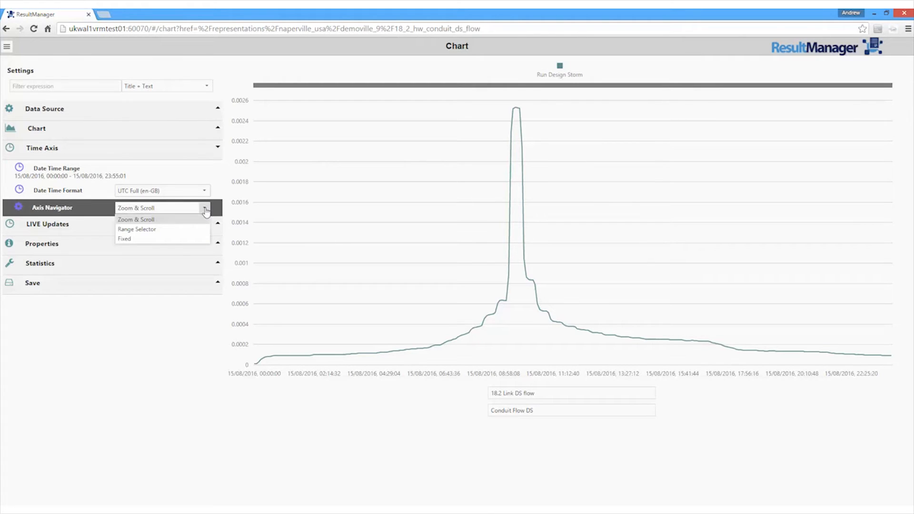
{"action": "left_click", "coordinate": [181, 230]}
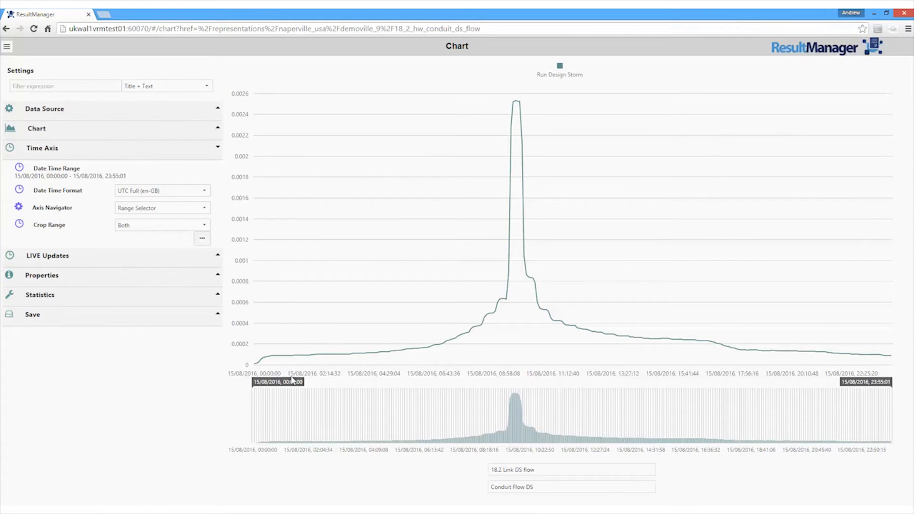
{"action": "left_click_drag", "start_coordinate": [286, 383], "coordinate": [536, 390]}
{"action": "left_click_drag", "start_coordinate": [879, 385], "coordinate": [517, 387]}
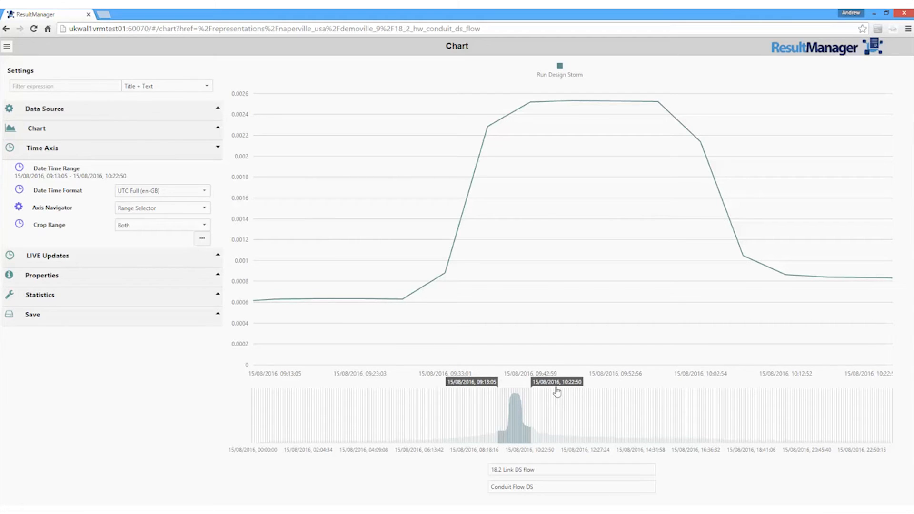
{"action": "left_click", "coordinate": [205, 209]}
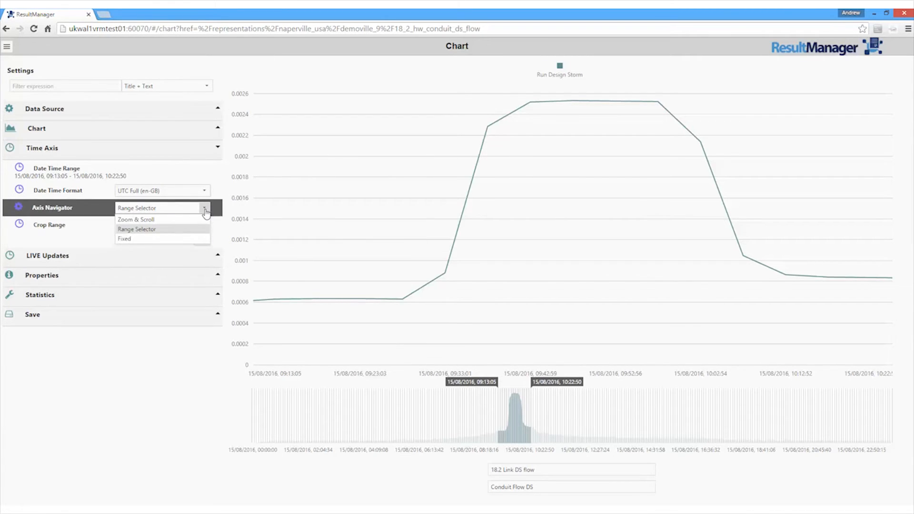
{"action": "left_click", "coordinate": [198, 219]}
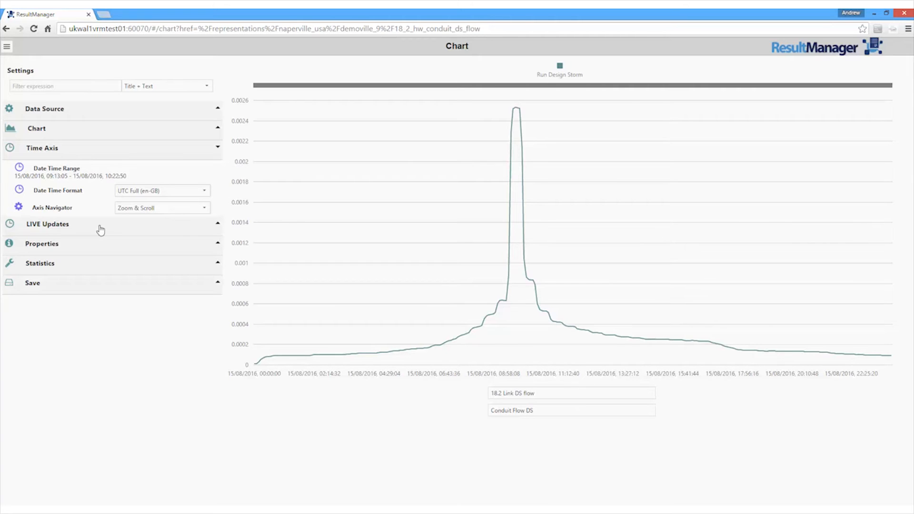
Review the Retrieve Simulations options in the LIVE Updates settings and keep the selection at None.
{"action": "left_click", "coordinate": [217, 225]}
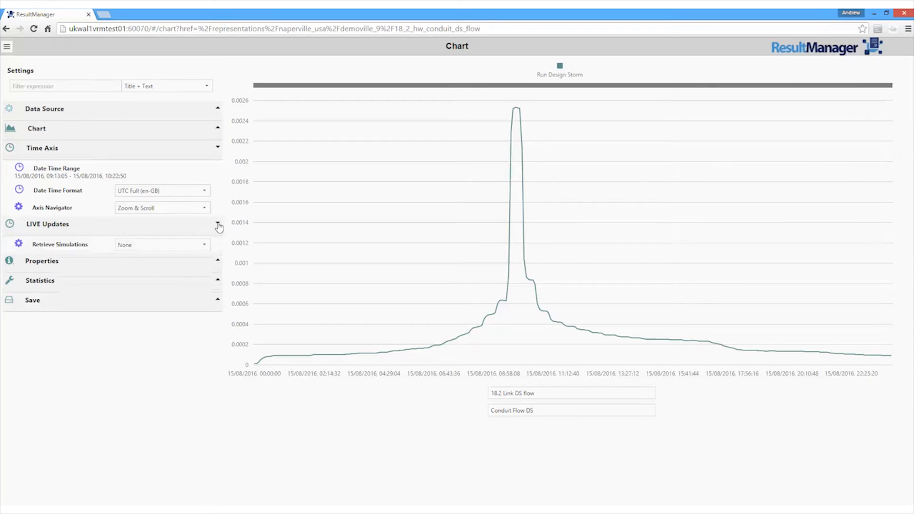
{"action": "left_click", "coordinate": [187, 246]}
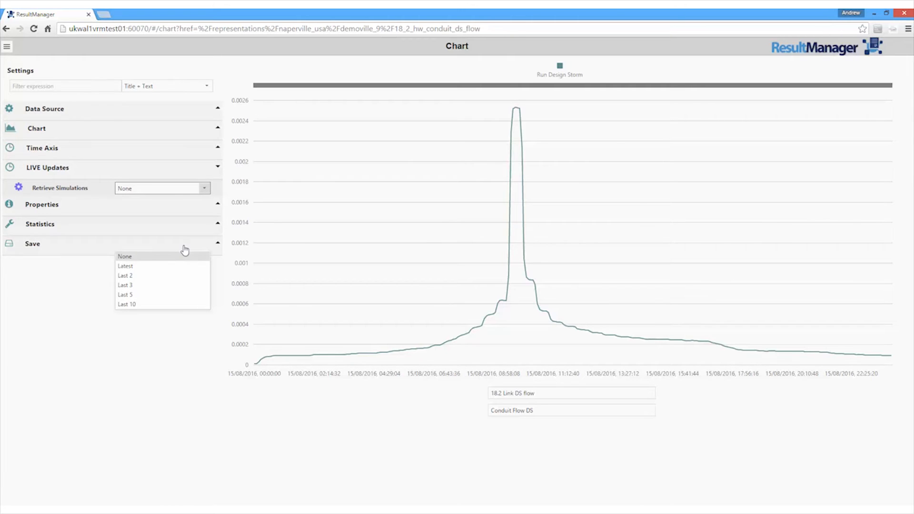
{"action": "left_click", "coordinate": [179, 256]}
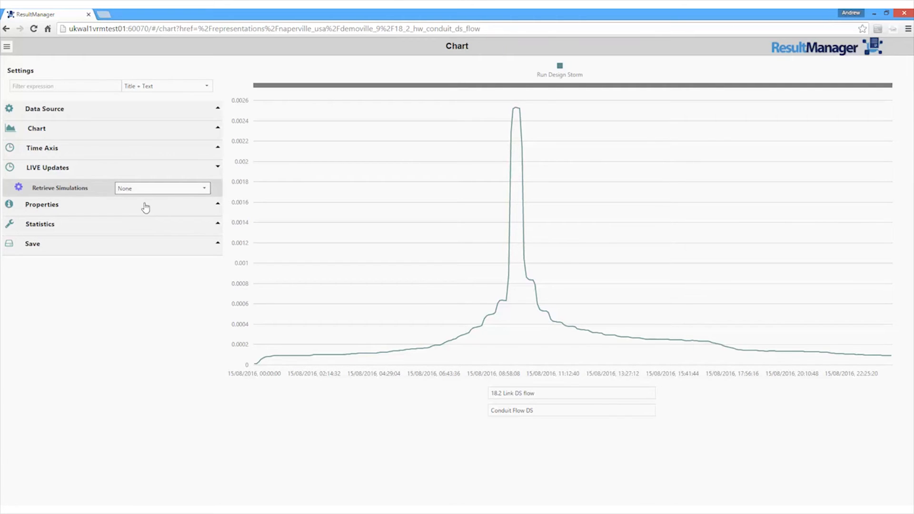
Examine the asset properties and the Run Design Storm properties and statistics of the chart, and collapse their details.
{"action": "left_click", "coordinate": [217, 207]}
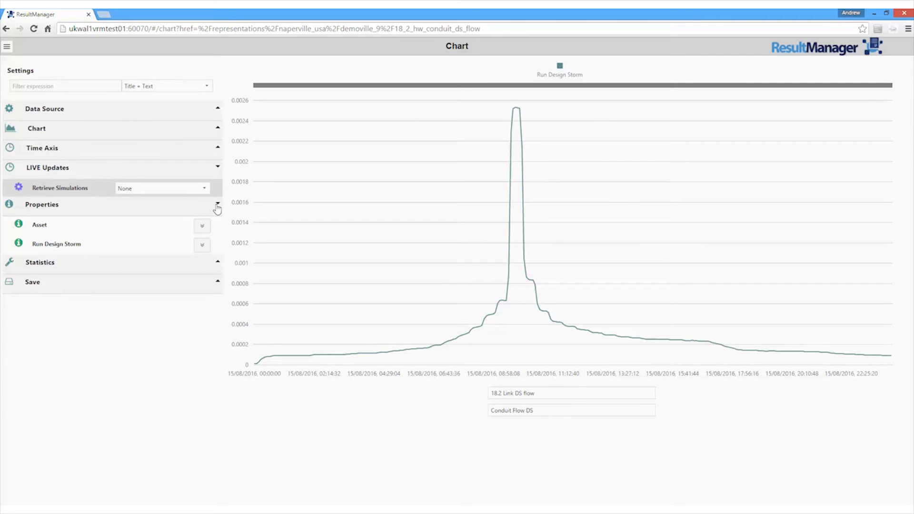
{"action": "left_click", "coordinate": [202, 228]}
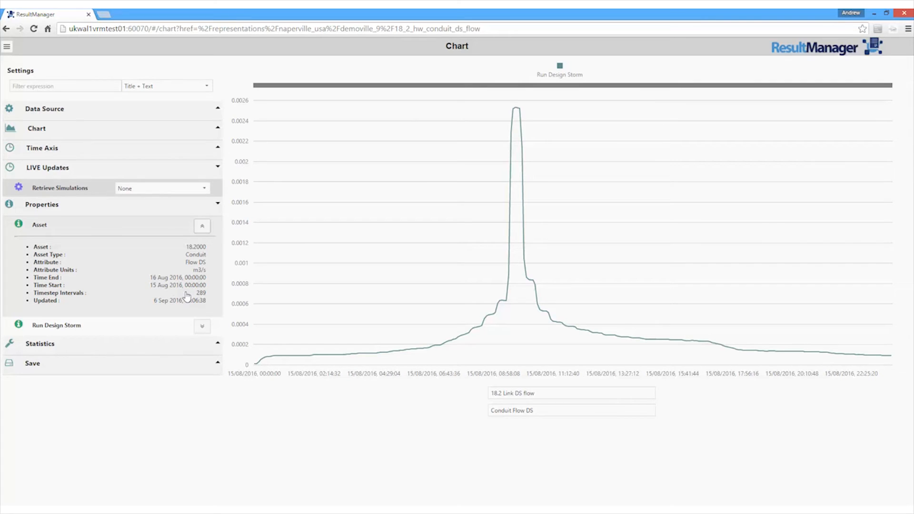
{"action": "left_click", "coordinate": [217, 345]}
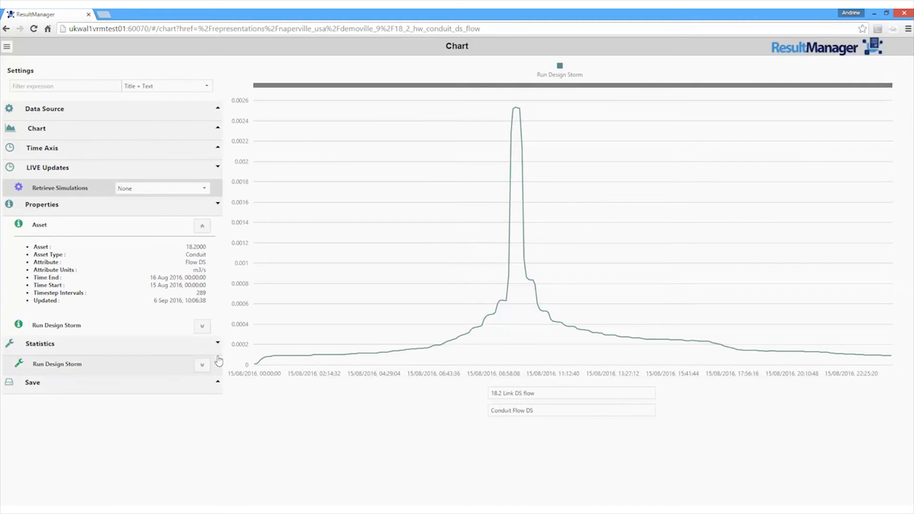
{"action": "left_click", "coordinate": [202, 366]}
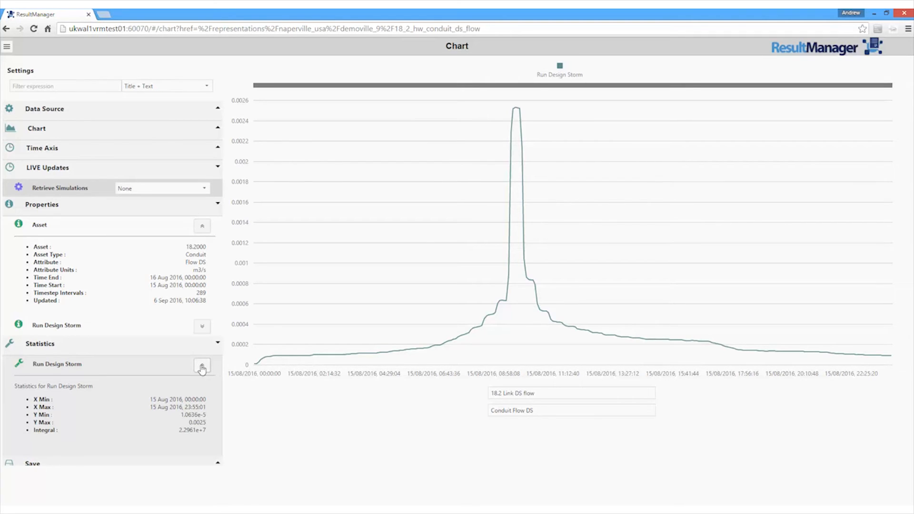
{"action": "left_click", "coordinate": [202, 367]}
{"action": "left_click", "coordinate": [201, 327]}
{"action": "left_click", "coordinate": [202, 329]}
{"action": "left_click", "coordinate": [199, 228]}
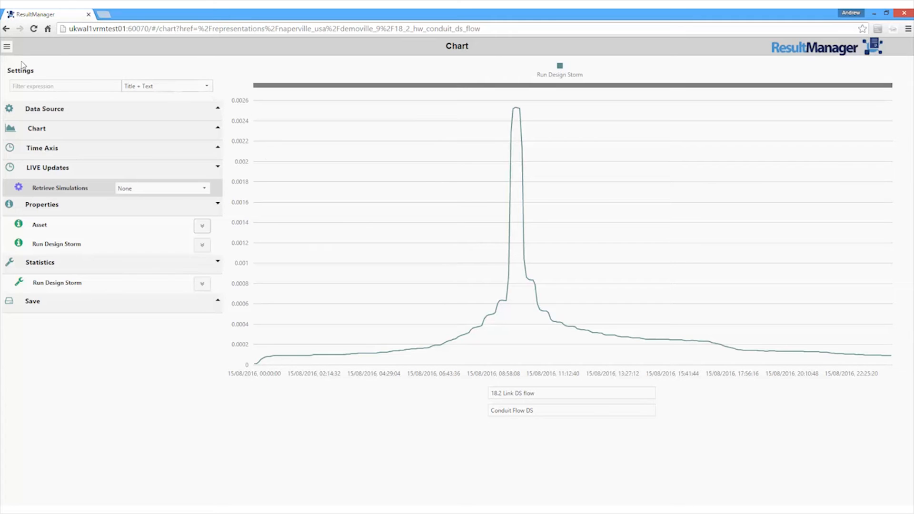
Open the 7.2 Link DS flow chart from the Demoville community and view its chart display settings.
{"action": "left_click", "coordinate": [7, 46]}
{"action": "left_click", "coordinate": [42, 113]}
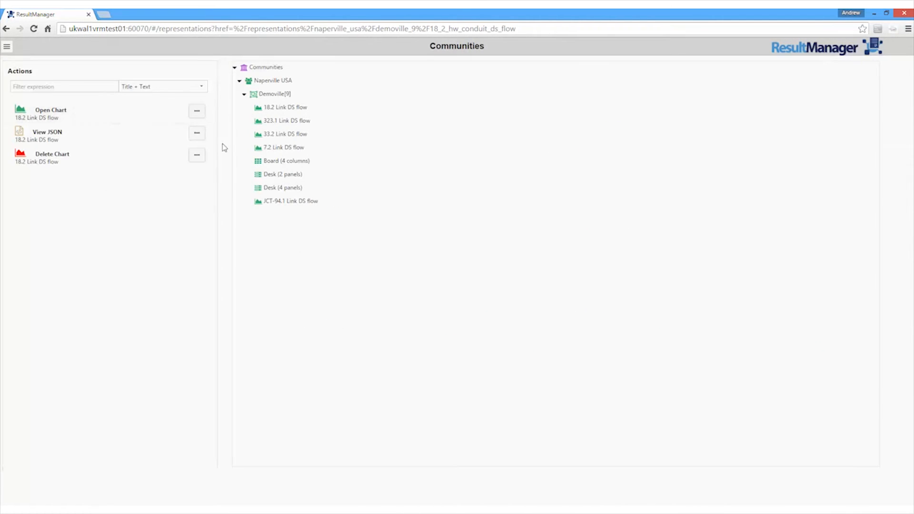
{"action": "left_click", "coordinate": [275, 149]}
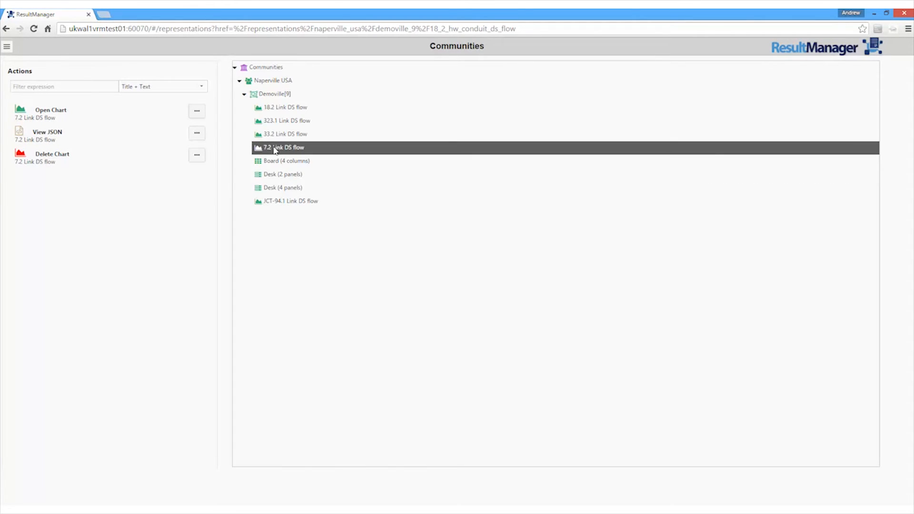
{"action": "left_click", "coordinate": [196, 113]}
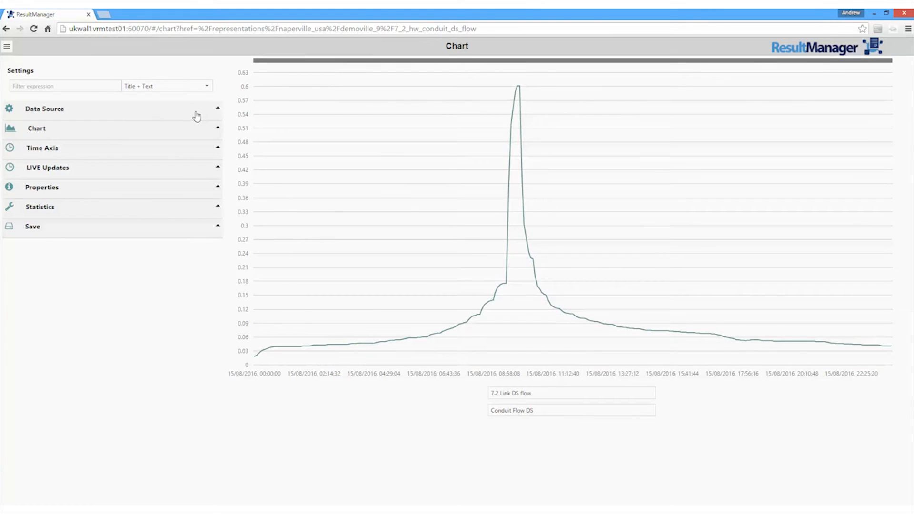
{"action": "left_click", "coordinate": [217, 129]}
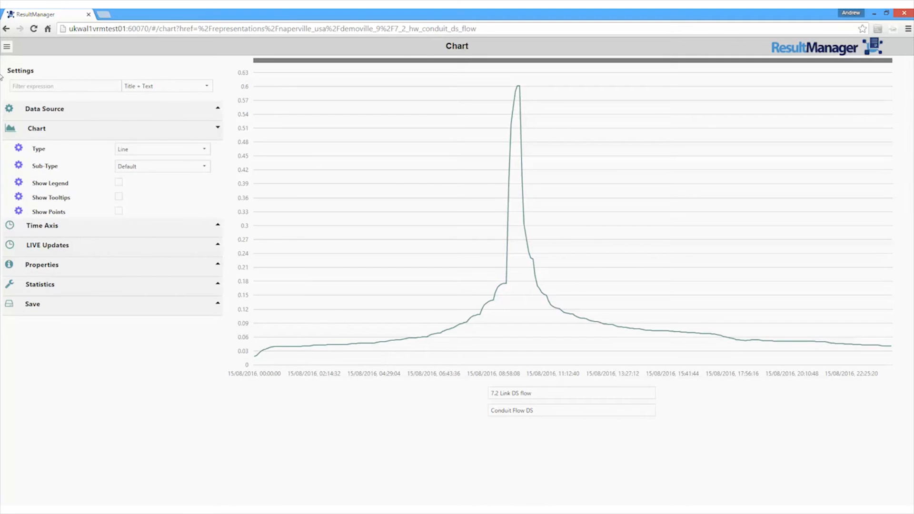
Return to the communities tree and open Board (4 columns) under Demoville.
{"action": "left_click", "coordinate": [6, 46]}
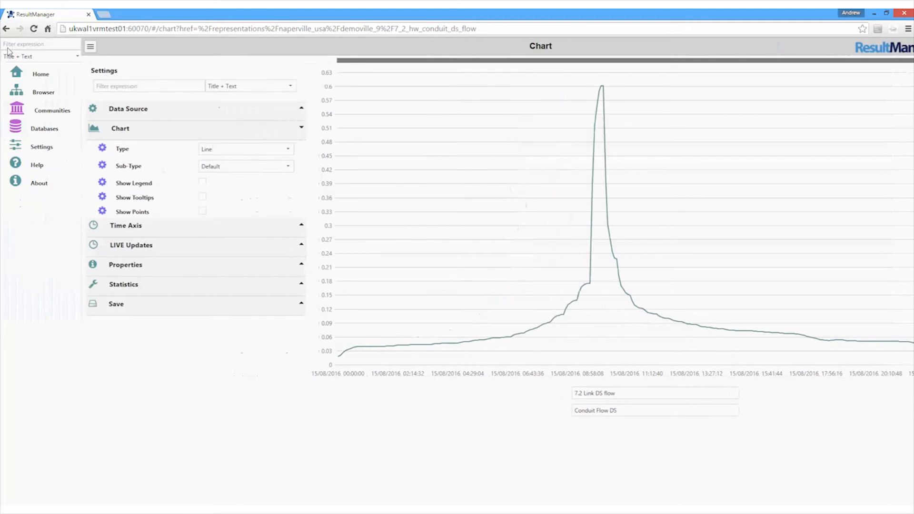
{"action": "left_click", "coordinate": [37, 108]}
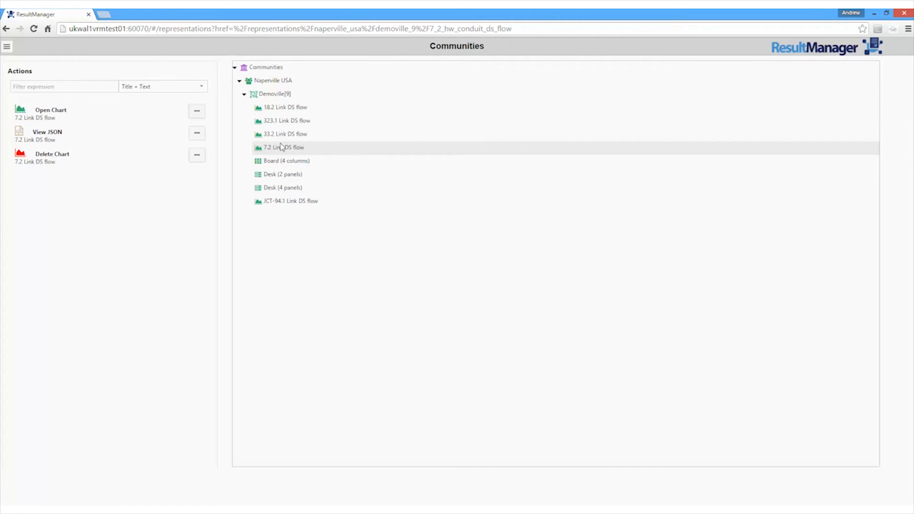
{"action": "left_click", "coordinate": [278, 162]}
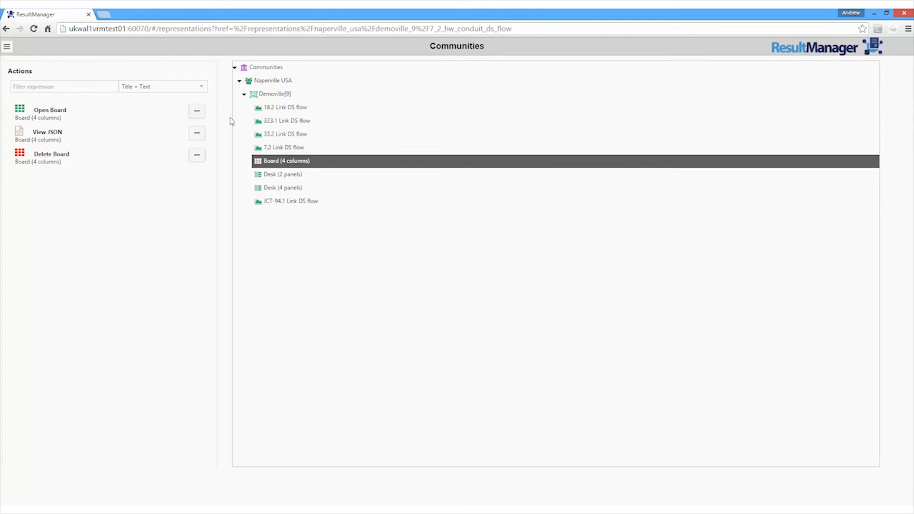
{"action": "left_click", "coordinate": [196, 112]}
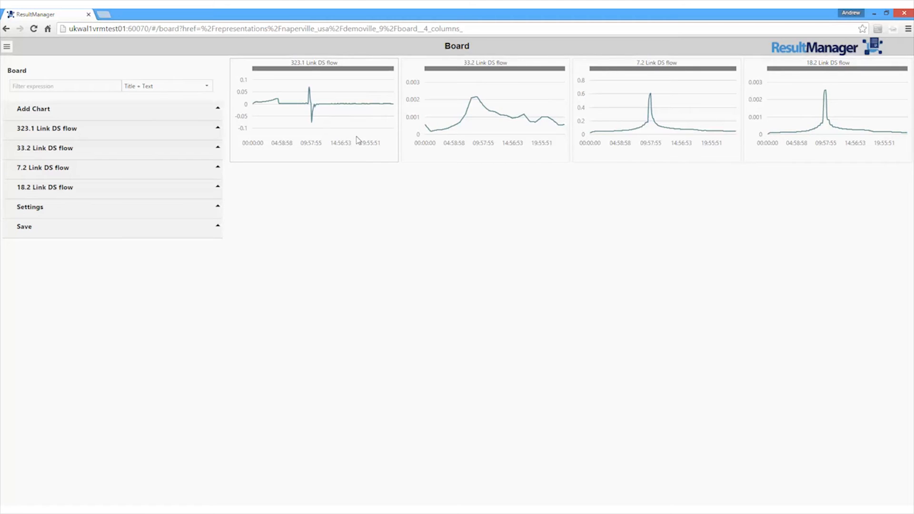
Try Vertical packing for the charts on the board and set the packing back to Horizontal.
{"action": "left_click", "coordinate": [218, 210]}
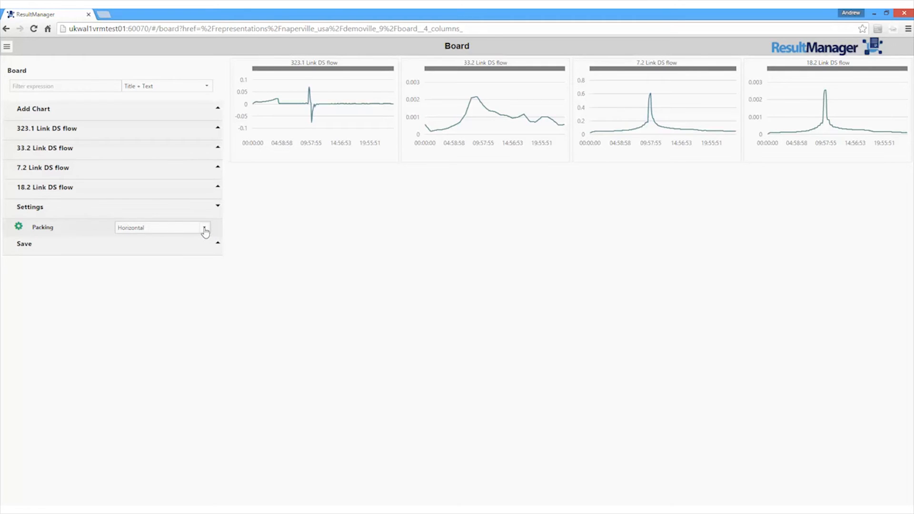
{"action": "left_click", "coordinate": [205, 229]}
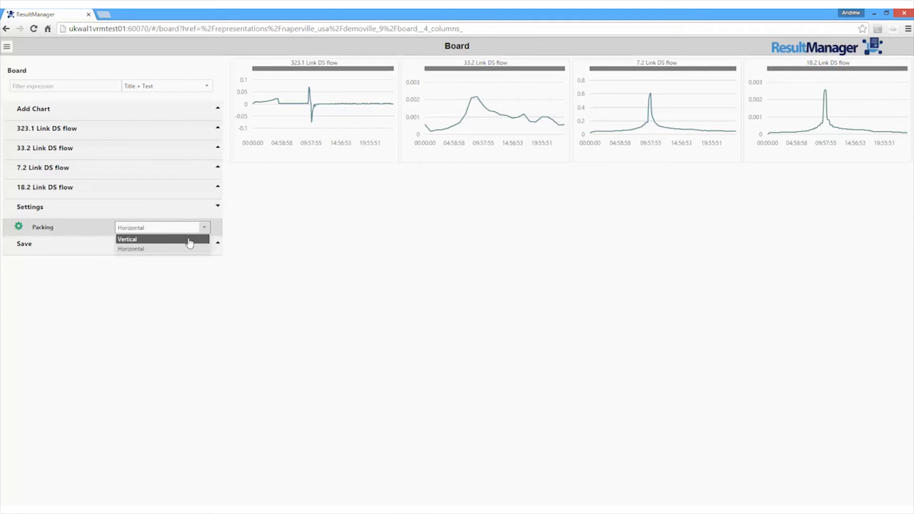
{"action": "left_click", "coordinate": [191, 239]}
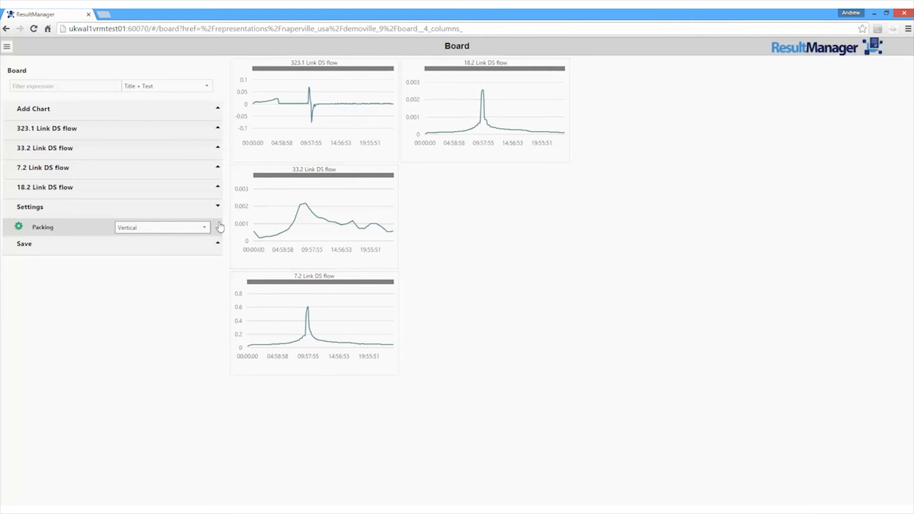
{"action": "left_click", "coordinate": [204, 227]}
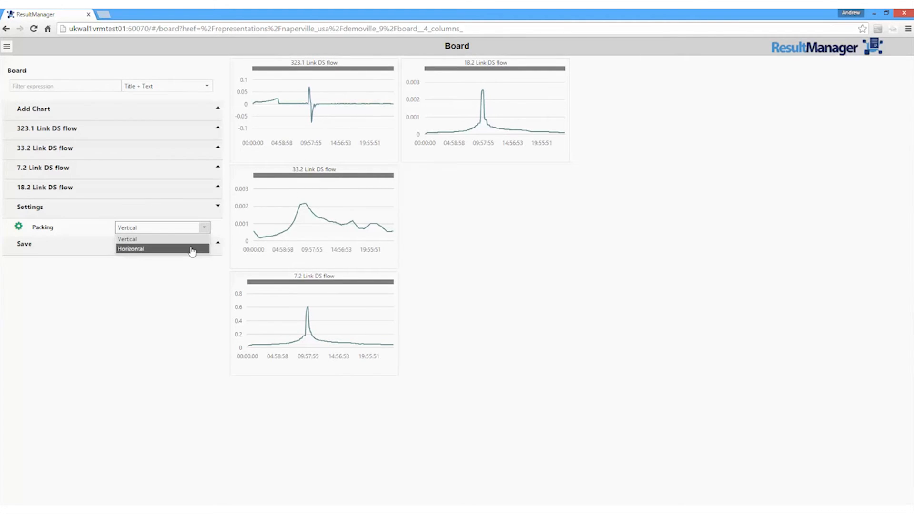
{"action": "left_click", "coordinate": [192, 249]}
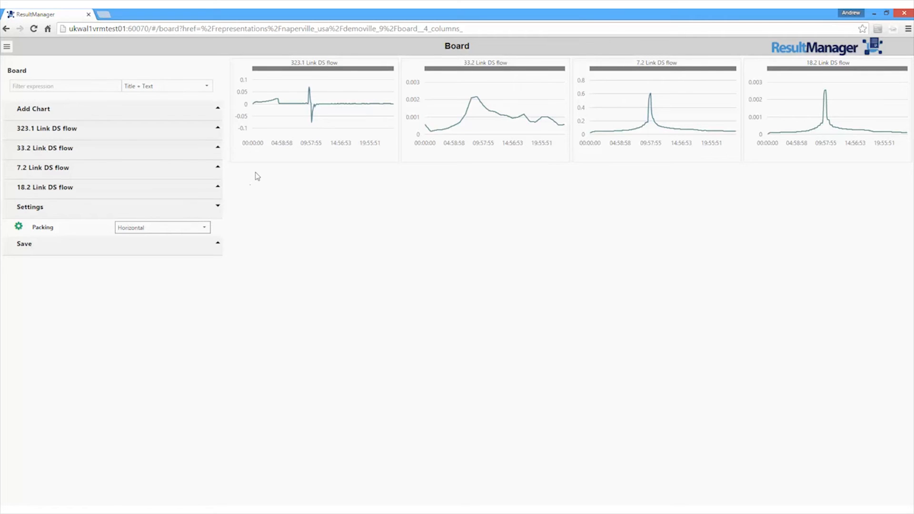
Resize the height of the 33.2 Link DS flow chart on the board to x3.
{"action": "left_click", "coordinate": [263, 154]}
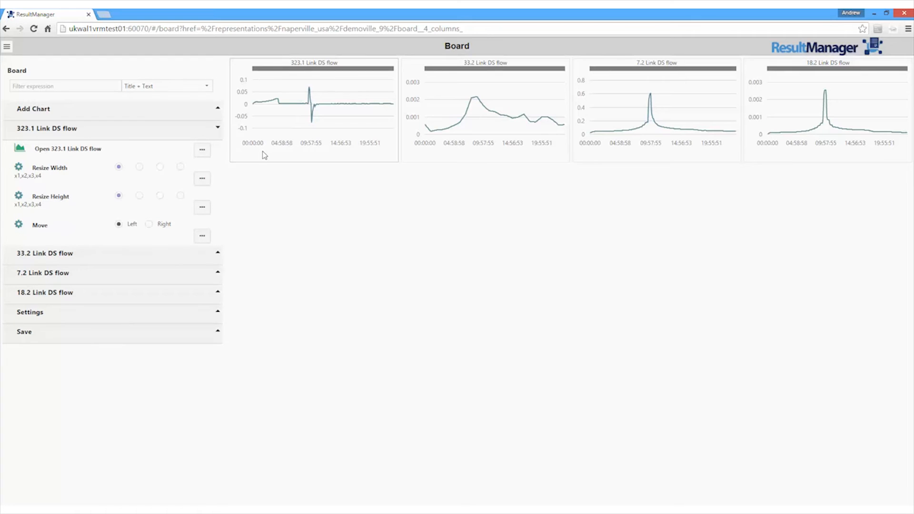
{"action": "left_click", "coordinate": [425, 160]}
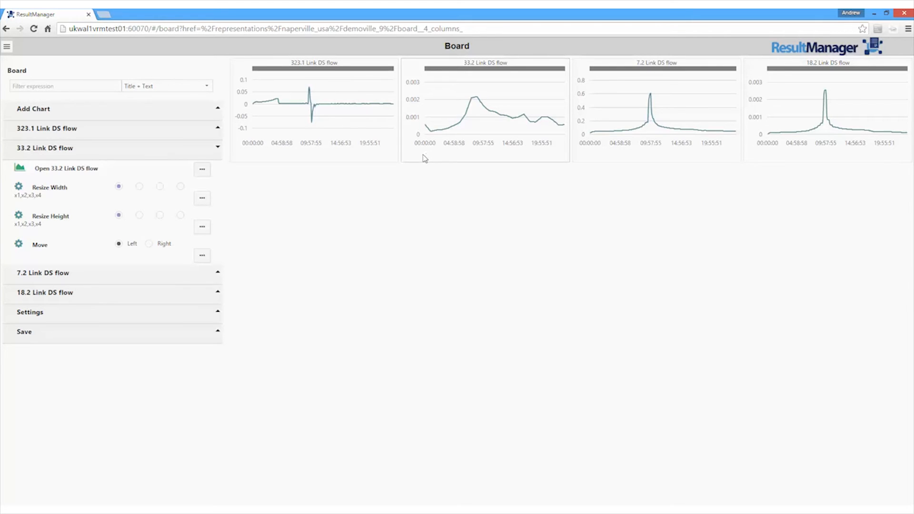
{"action": "left_click", "coordinate": [160, 216]}
{"action": "left_click", "coordinate": [204, 228]}
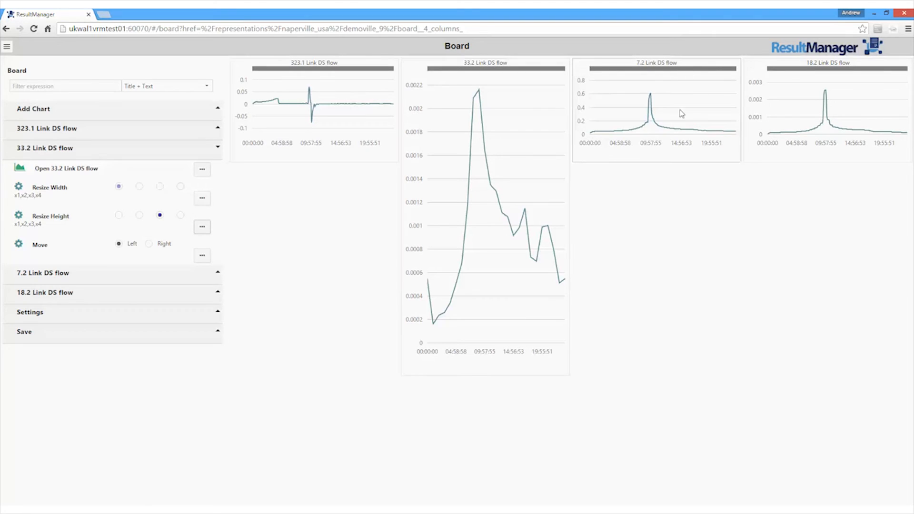
Resize the width of the 7.2 Link DS flow chart on the board to x3.
{"action": "left_click", "coordinate": [628, 161]}
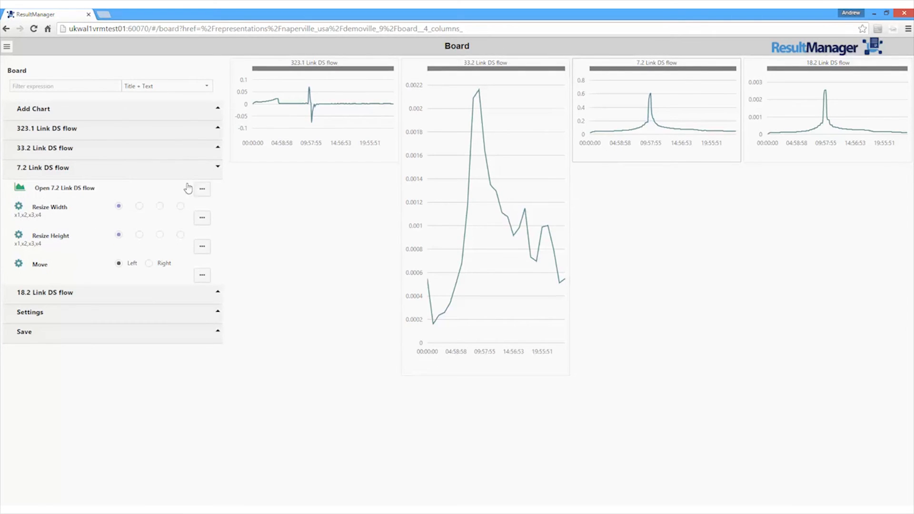
{"action": "left_click", "coordinate": [159, 207]}
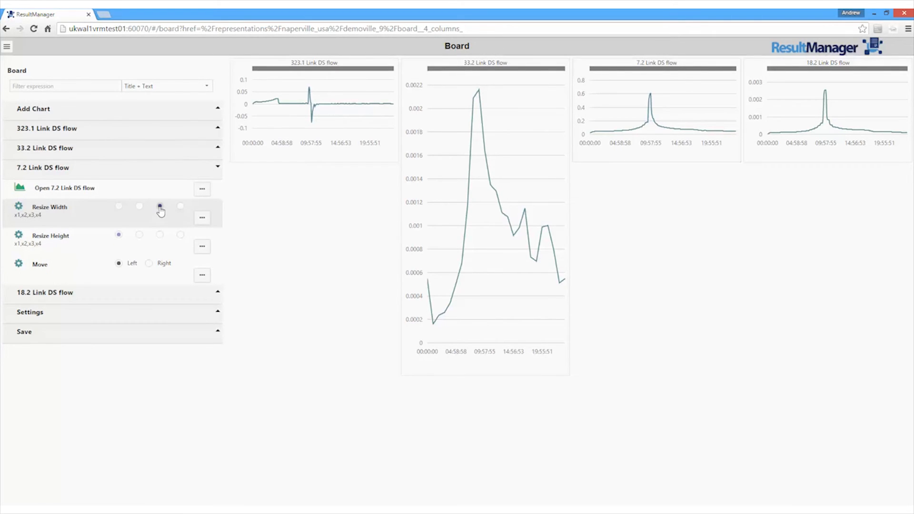
{"action": "left_click", "coordinate": [203, 218]}
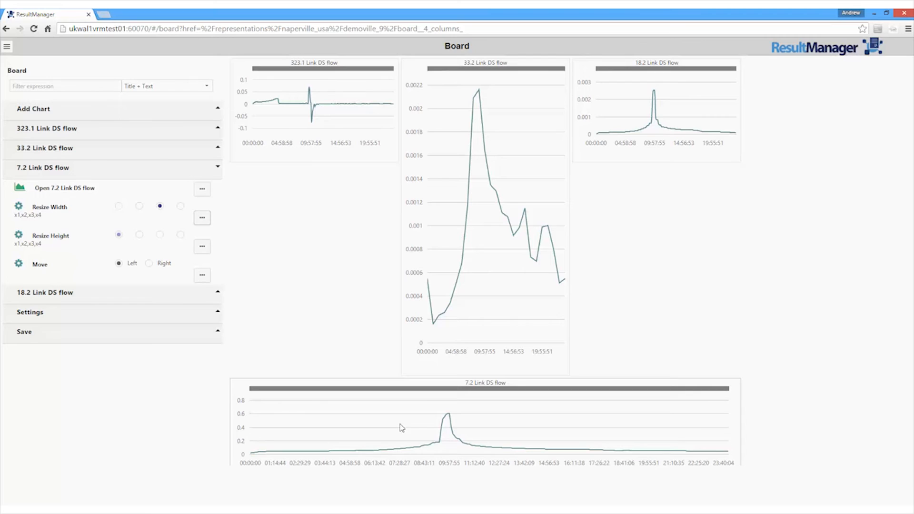
Resize the heights of the 323.1 and 18.2 Link DS flow charts on the board to x3.
{"action": "left_click", "coordinate": [342, 159]}
{"action": "left_click", "coordinate": [160, 195]}
{"action": "left_click", "coordinate": [202, 208]}
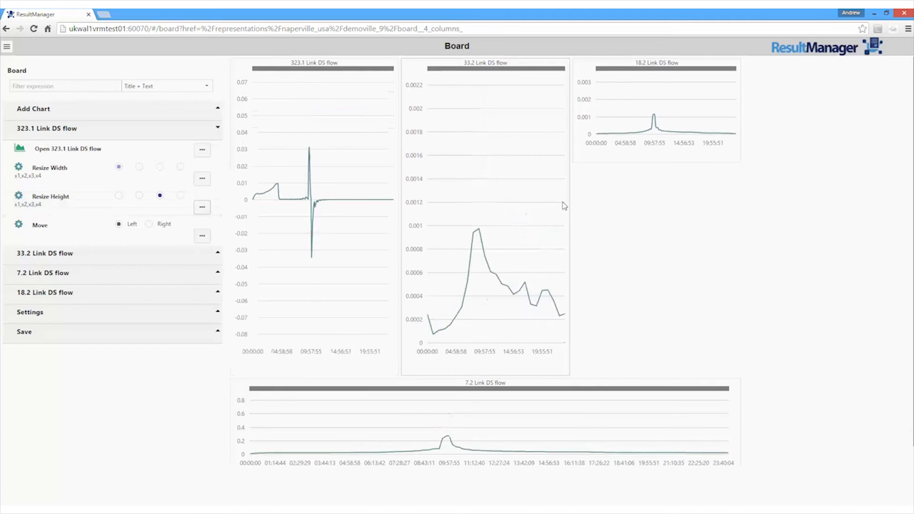
{"action": "left_click", "coordinate": [631, 157]}
{"action": "left_click", "coordinate": [160, 254]}
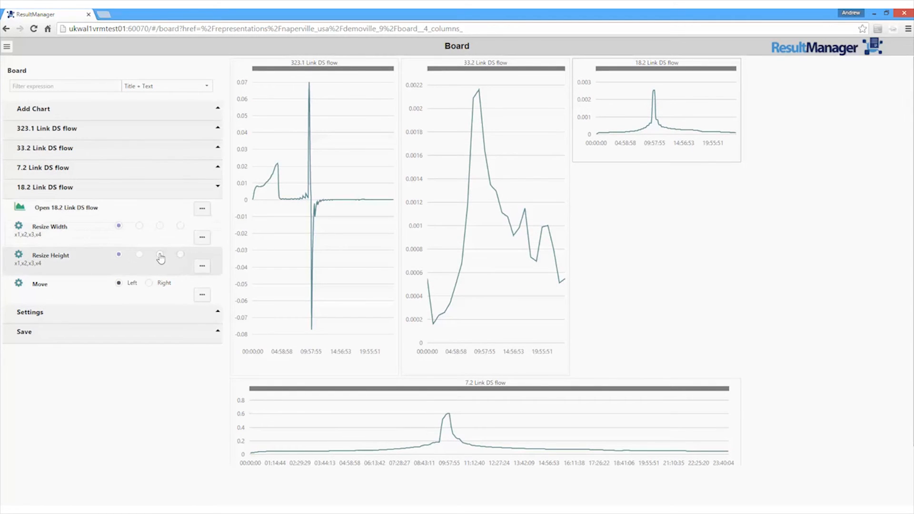
{"action": "left_click", "coordinate": [202, 268]}
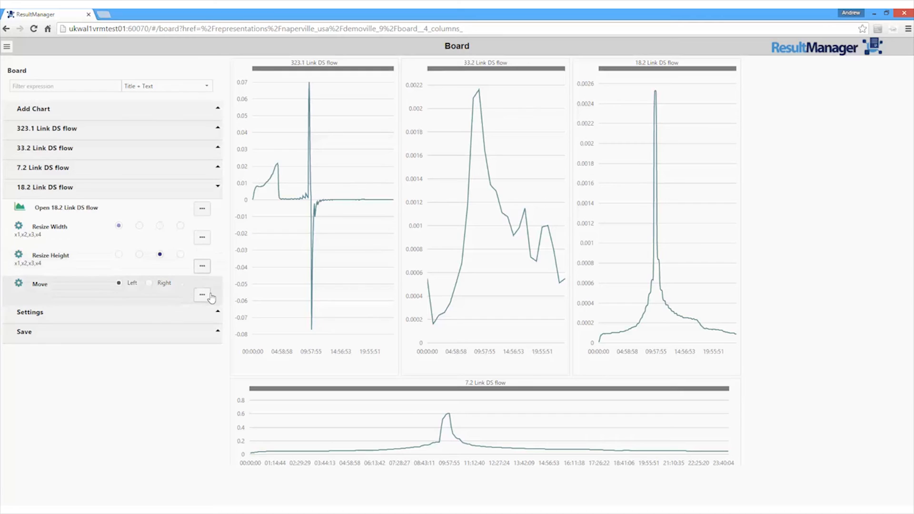
Show the board's save options, return to the communities list and open Desk (2 panels) under Demoville[9].
{"action": "left_click", "coordinate": [218, 335]}
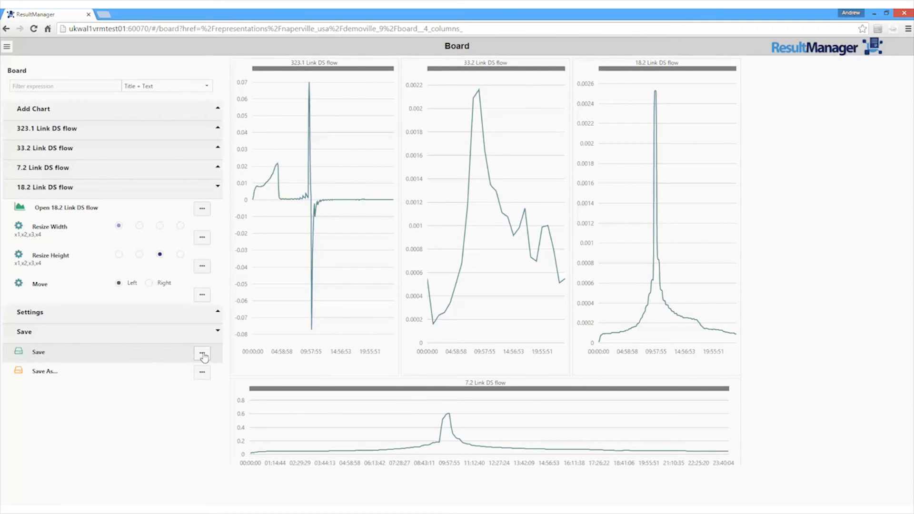
{"action": "left_click", "coordinate": [7, 48]}
{"action": "left_click", "coordinate": [39, 109]}
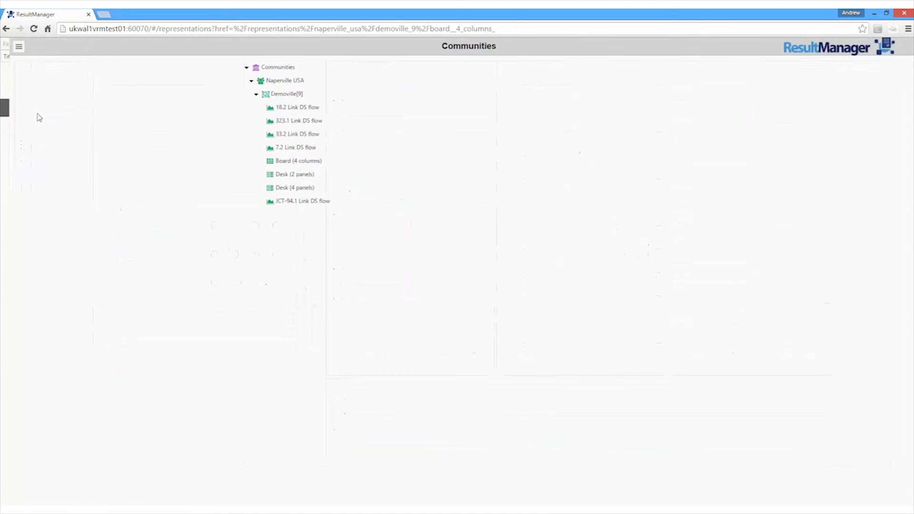
{"action": "left_click", "coordinate": [275, 177]}
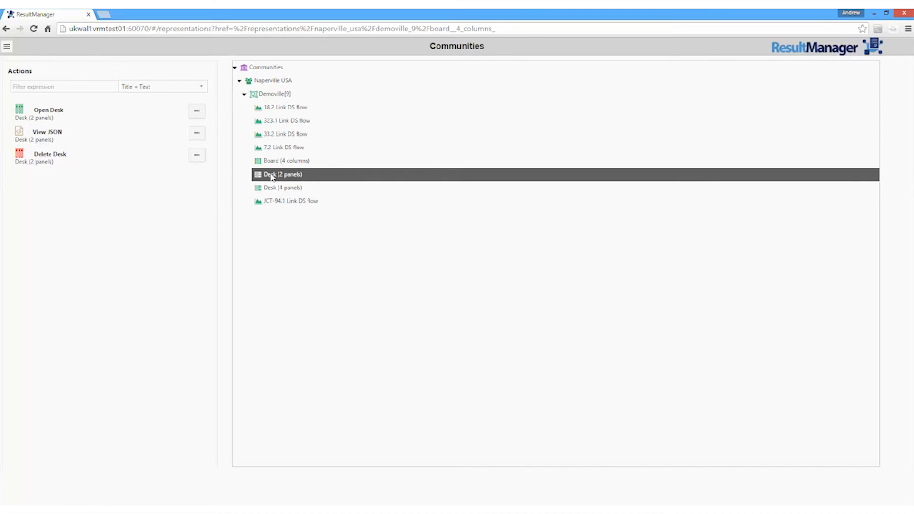
{"action": "left_click", "coordinate": [197, 114]}
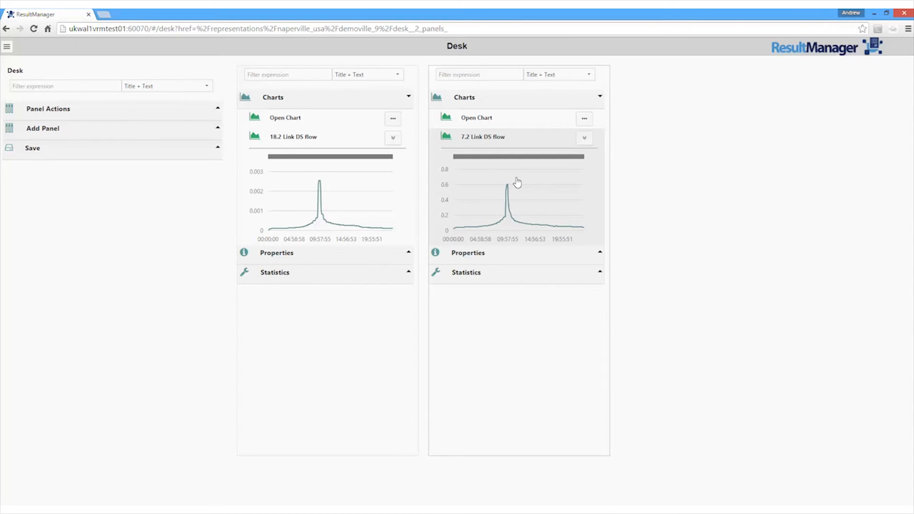
Show the asset properties of the 18.2 and 7.2 Link DS flow panels on the desk and list their statistics entries.
{"action": "left_click_drag", "start_coordinate": [517, 183], "coordinate": [410, 257]}
{"action": "left_click", "coordinate": [409, 257]}
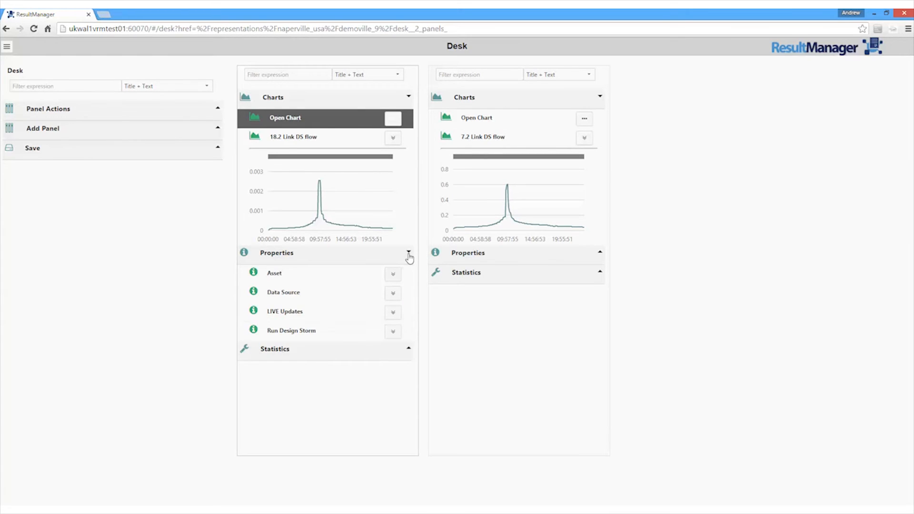
{"action": "left_click", "coordinate": [408, 352]}
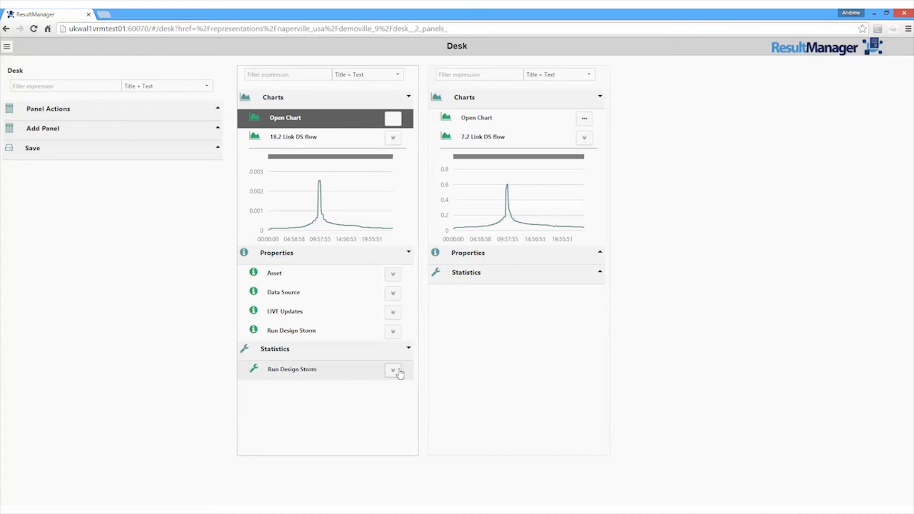
{"action": "left_click", "coordinate": [393, 274]}
{"action": "left_click", "coordinate": [600, 252]}
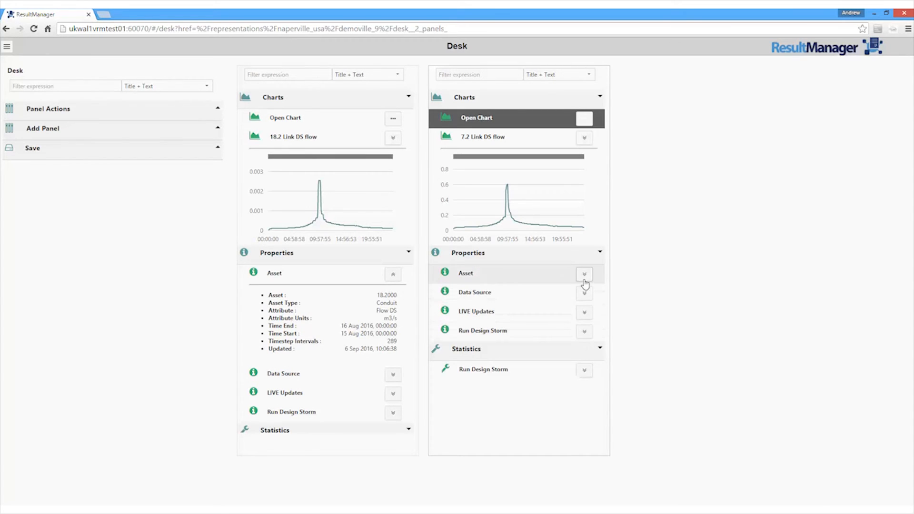
{"action": "left_click", "coordinate": [584, 274]}
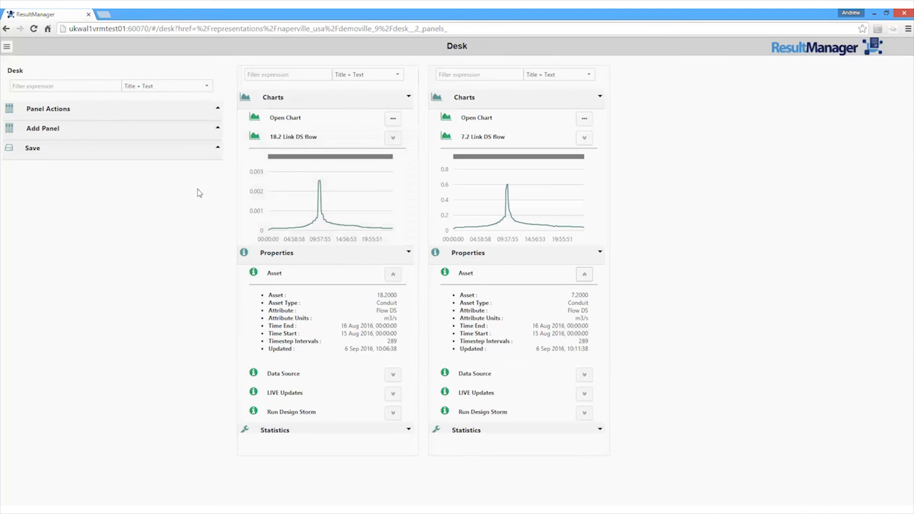
Add a 33.2 Link DS flow panel to the desk.
{"action": "left_click", "coordinate": [218, 111]}
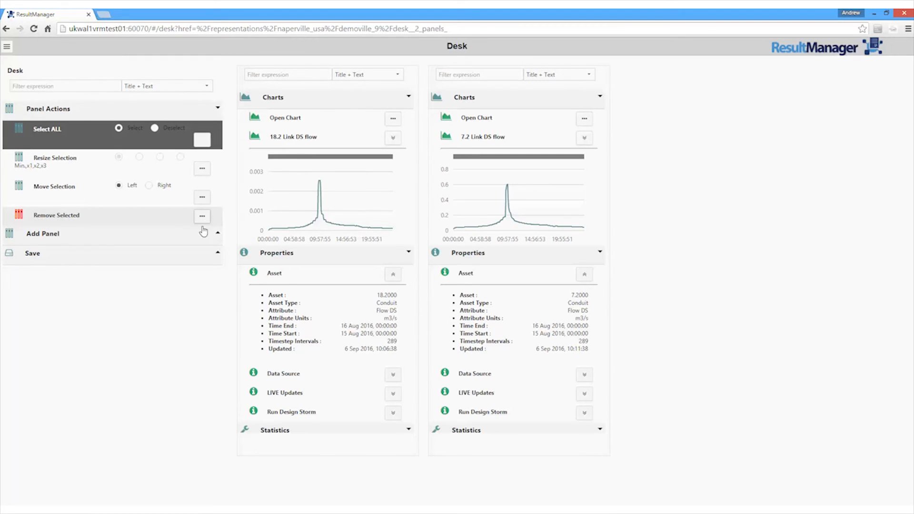
{"action": "left_click", "coordinate": [218, 235]}
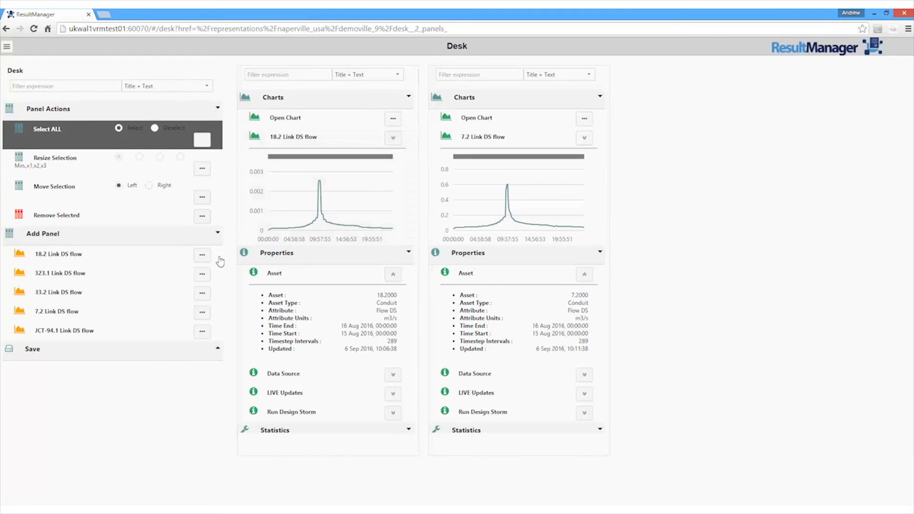
{"action": "left_click", "coordinate": [202, 293]}
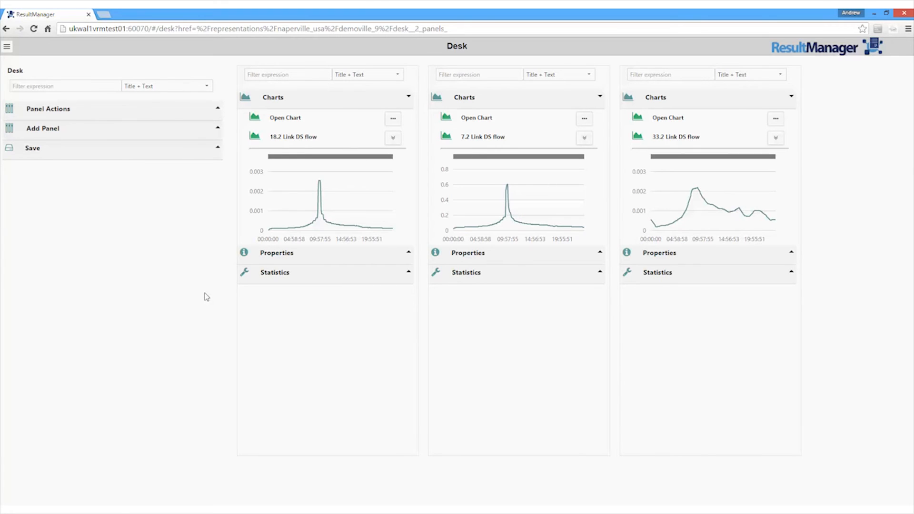
List the properties in all three desk panels, and open the 33.2 Link DS flow chart with its time axis settings.
{"action": "left_click", "coordinate": [407, 252]}
{"action": "left_click", "coordinate": [583, 257]}
{"action": "left_click", "coordinate": [733, 257]}
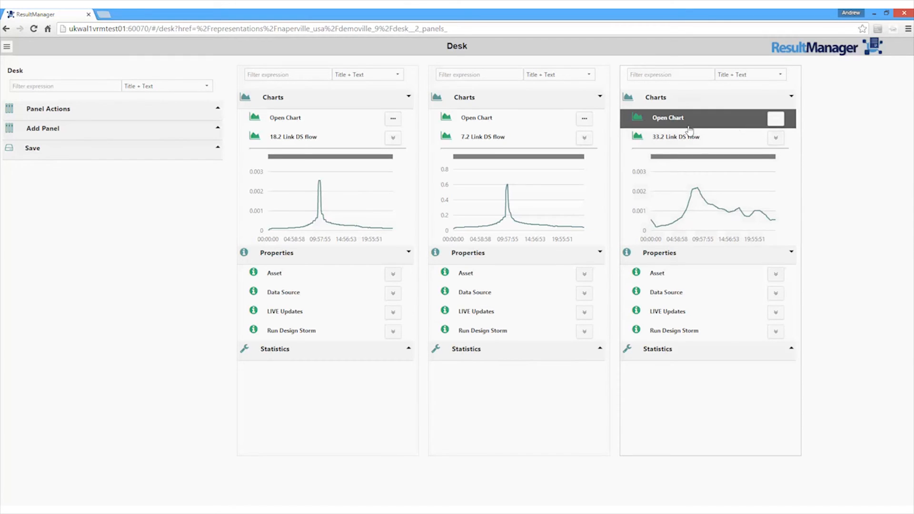
{"action": "left_click", "coordinate": [775, 120]}
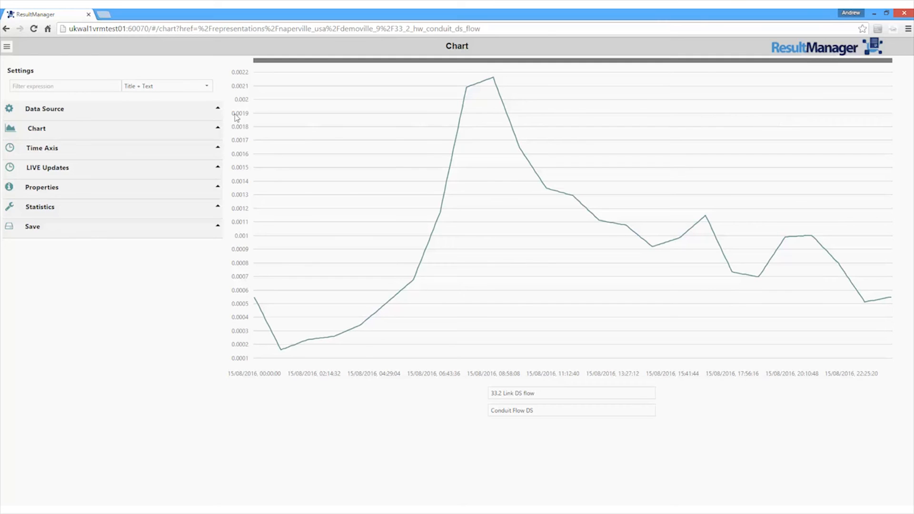
{"action": "left_click", "coordinate": [218, 149]}
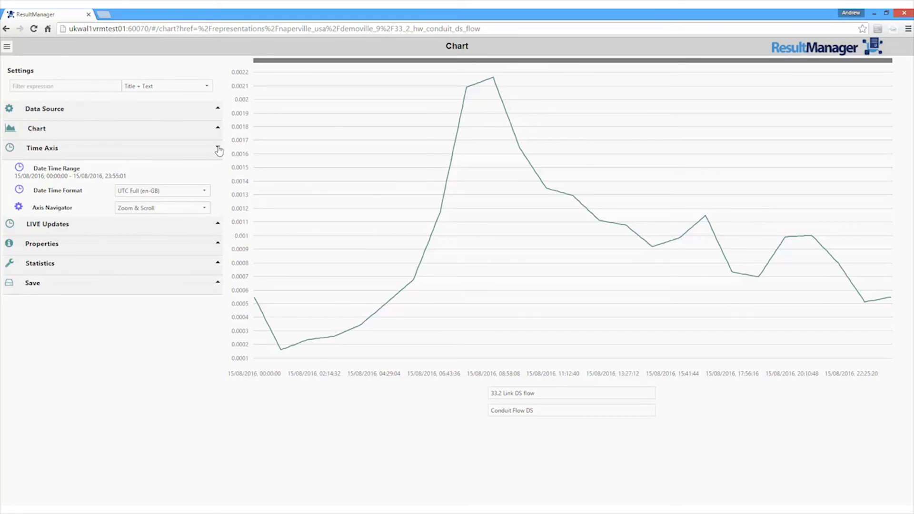
Delete the JCT-94.1 Link DS flow chart from Demoville[9] in the communities list.
{"action": "left_click", "coordinate": [7, 46]}
{"action": "left_click", "coordinate": [41, 111]}
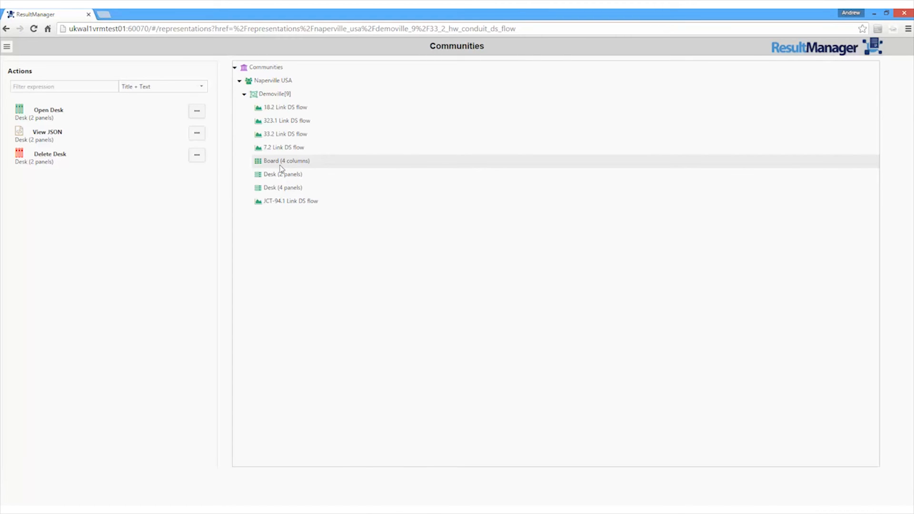
{"action": "left_click", "coordinate": [285, 202]}
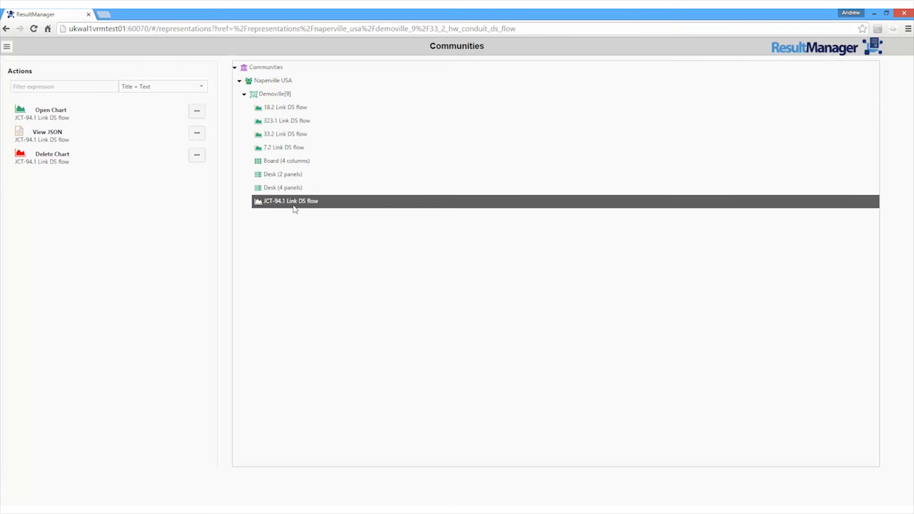
{"action": "left_click", "coordinate": [197, 156]}
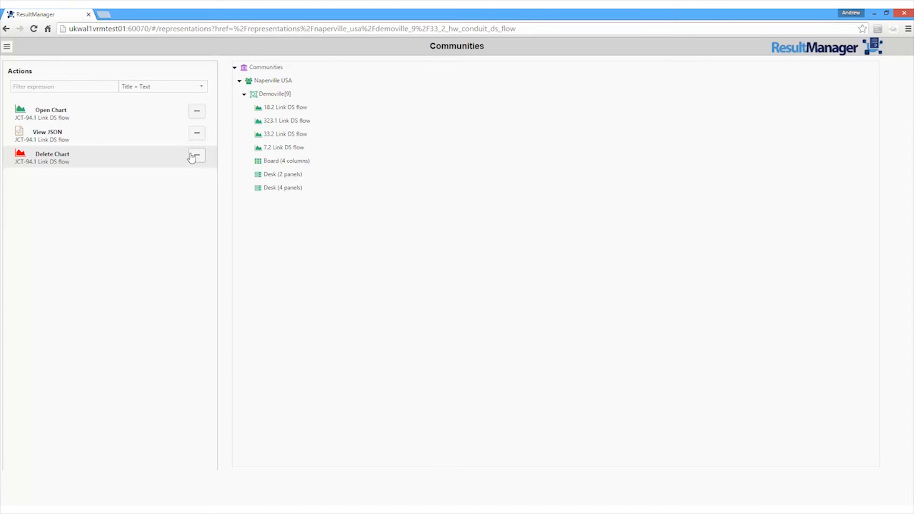
Go to the Browser from the home page and display the 323.1 Link DS flow chart.
{"action": "left_click", "coordinate": [8, 47]}
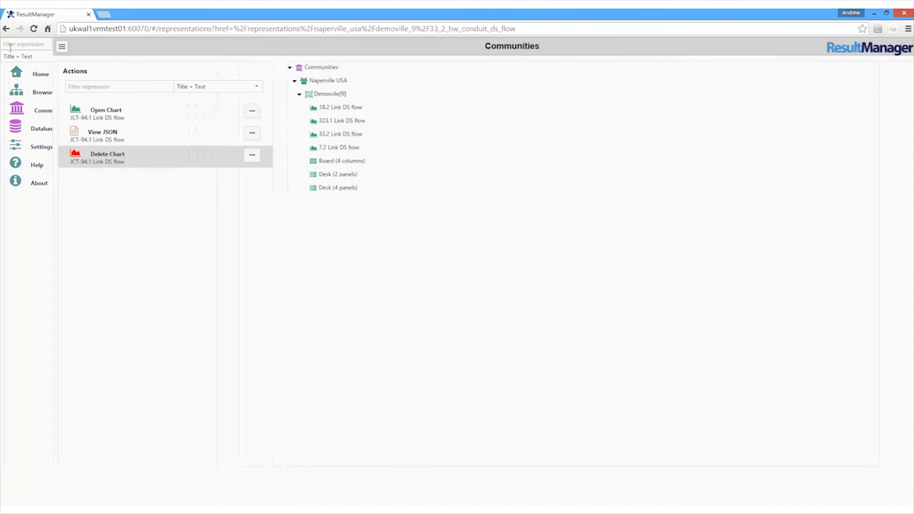
{"action": "left_click", "coordinate": [34, 73]}
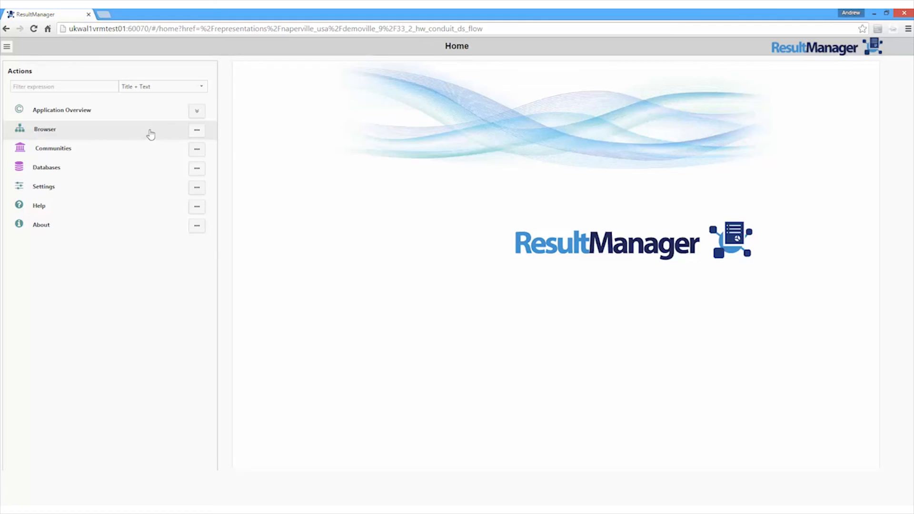
{"action": "left_click", "coordinate": [196, 131]}
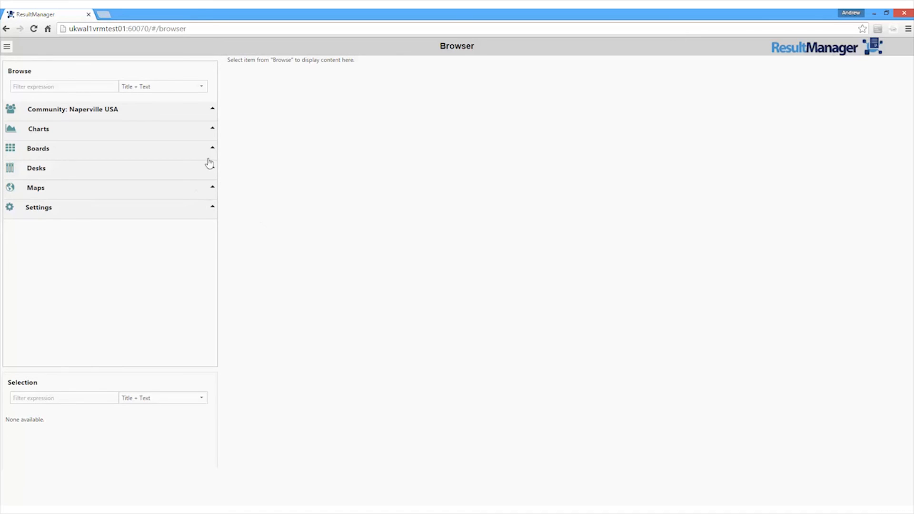
{"action": "left_click", "coordinate": [212, 130]}
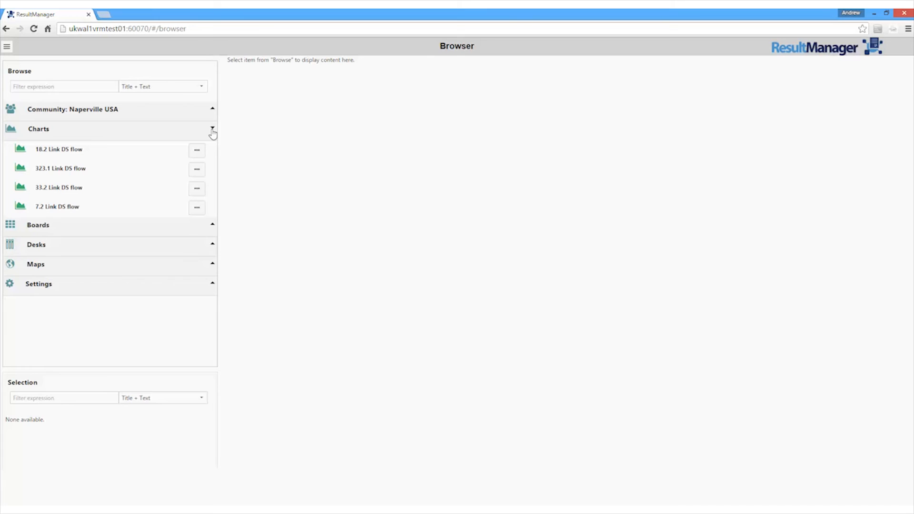
{"action": "left_click", "coordinate": [196, 172]}
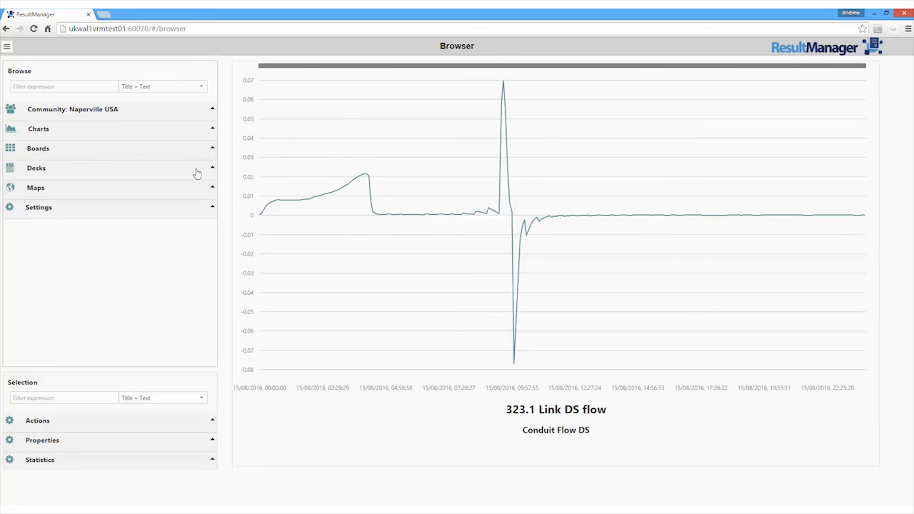
Display the Demoville[9] map in the Browser and examine the network at different zoom levels.
{"action": "left_click", "coordinate": [212, 189]}
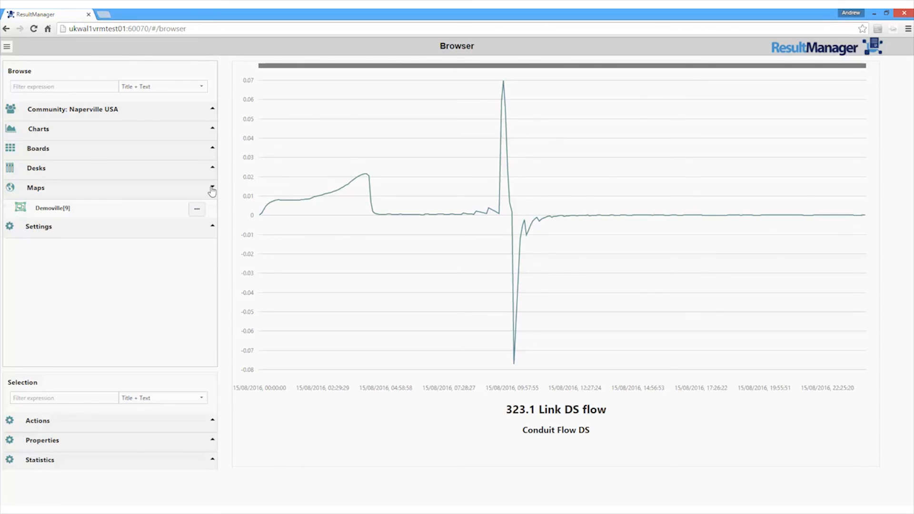
{"action": "left_click", "coordinate": [196, 213]}
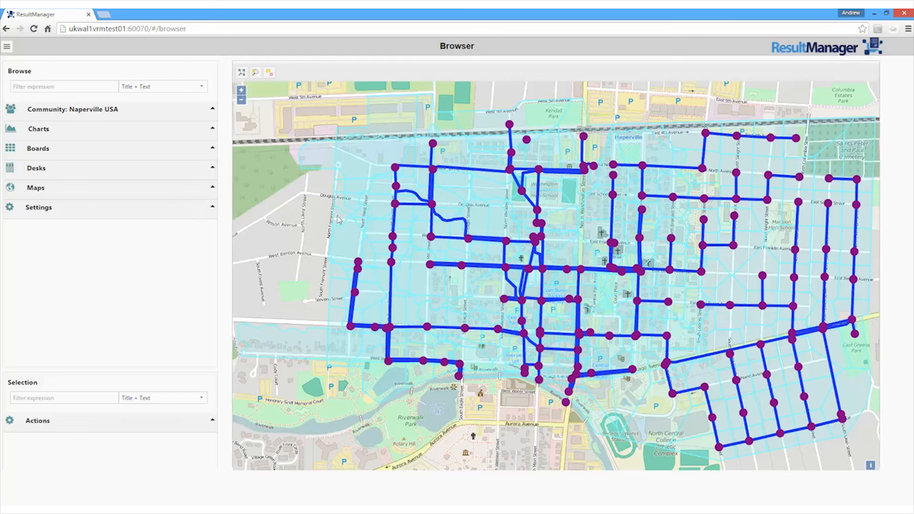
{"action": "scroll", "coordinate": [352, 220], "scroll_direction": "down", "scroll_amount": 3}
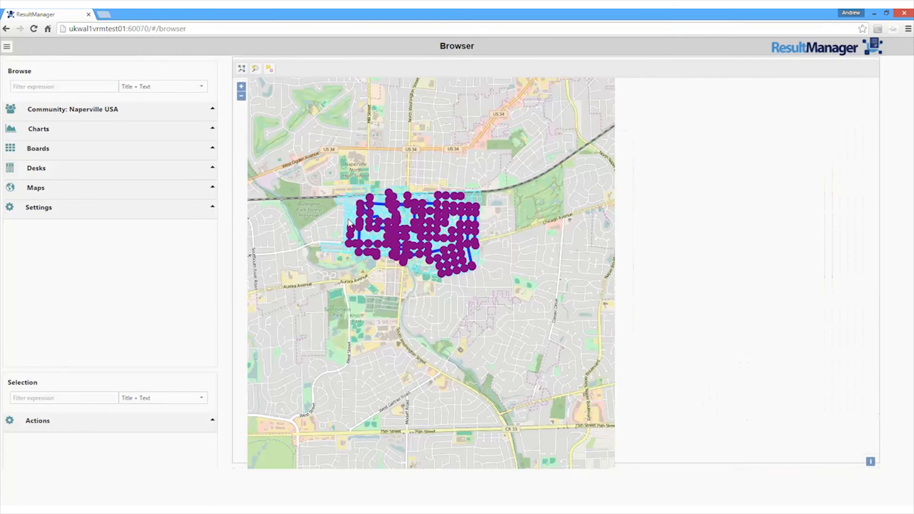
{"action": "scroll", "coordinate": [356, 228], "scroll_direction": "up", "scroll_amount": 2}
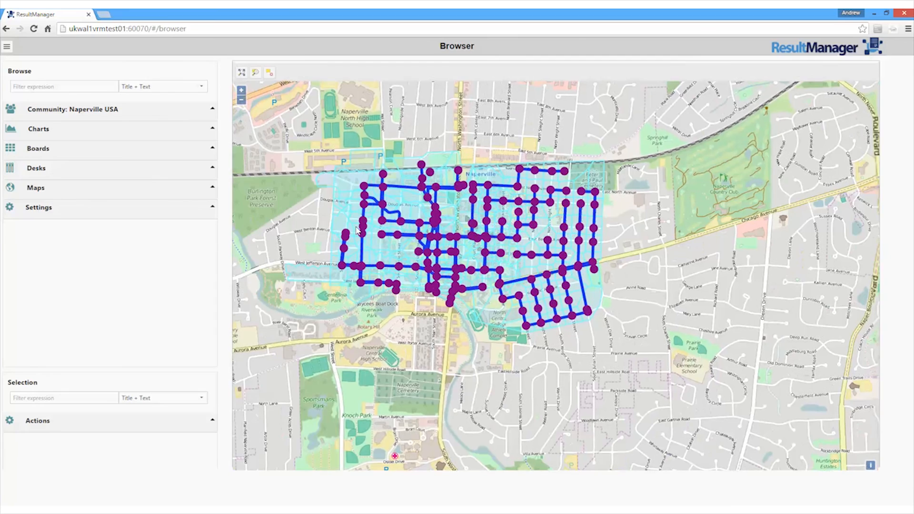
{"action": "scroll", "coordinate": [358, 231], "scroll_direction": "up", "scroll_amount": 1}
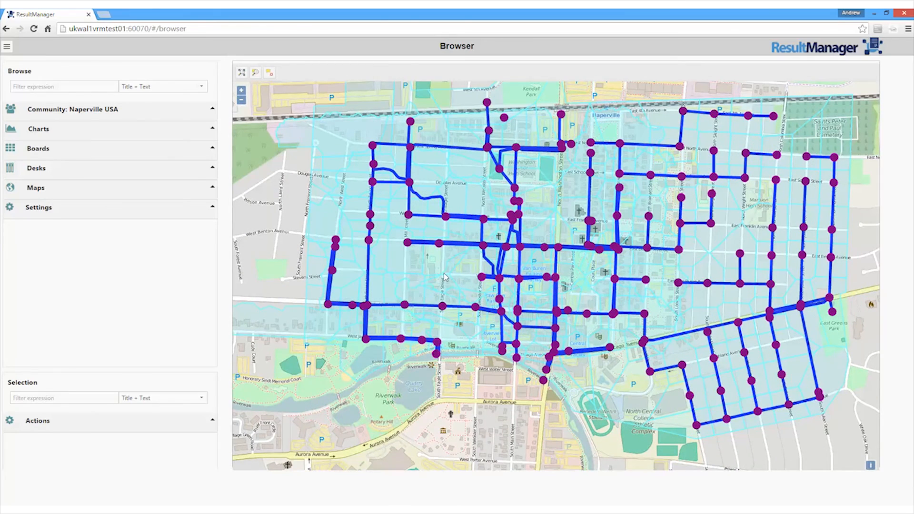
{"action": "scroll", "coordinate": [437, 276], "scroll_direction": "up", "scroll_amount": 1}
{"action": "scroll", "coordinate": [437, 276], "scroll_direction": "down", "scroll_amount": 1}
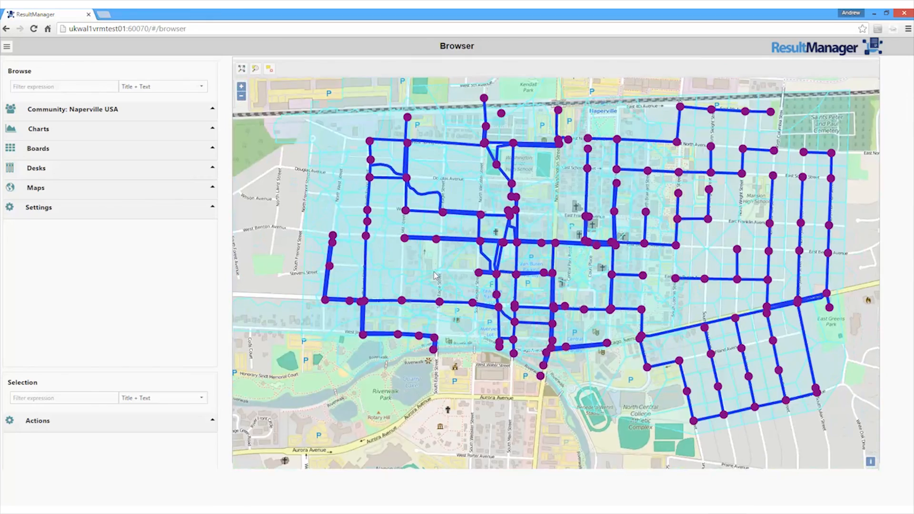
Select a subcatchment in the western part of the Demoville map, clear it, and select a node in the network's northwest.
{"action": "left_click", "coordinate": [390, 285]}
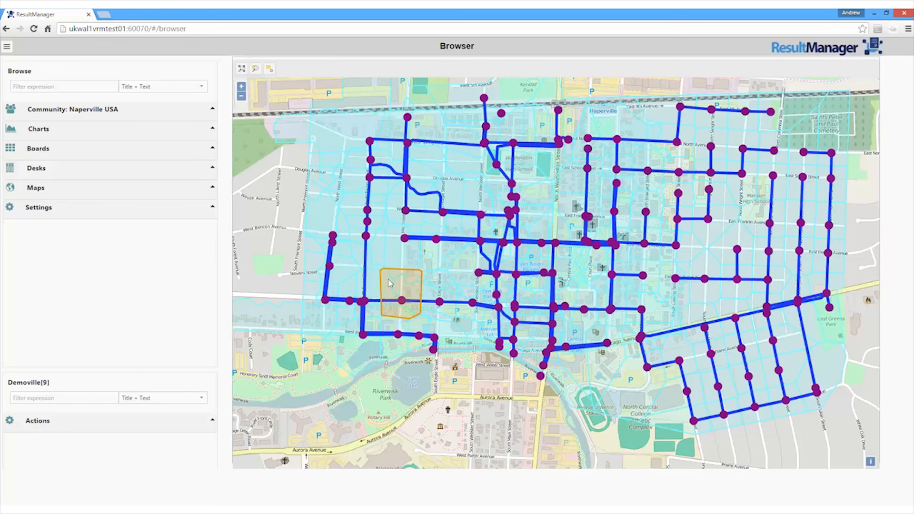
{"action": "left_click", "coordinate": [415, 280]}
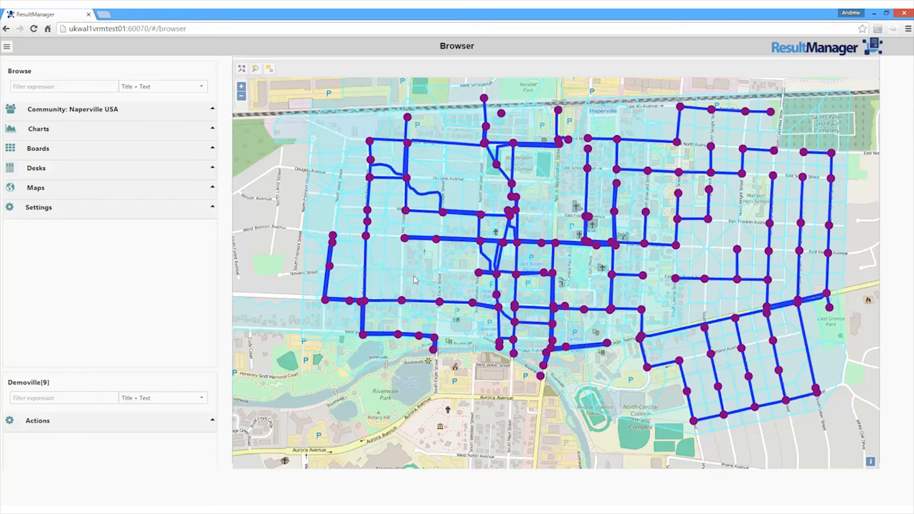
{"action": "left_click", "coordinate": [411, 142]}
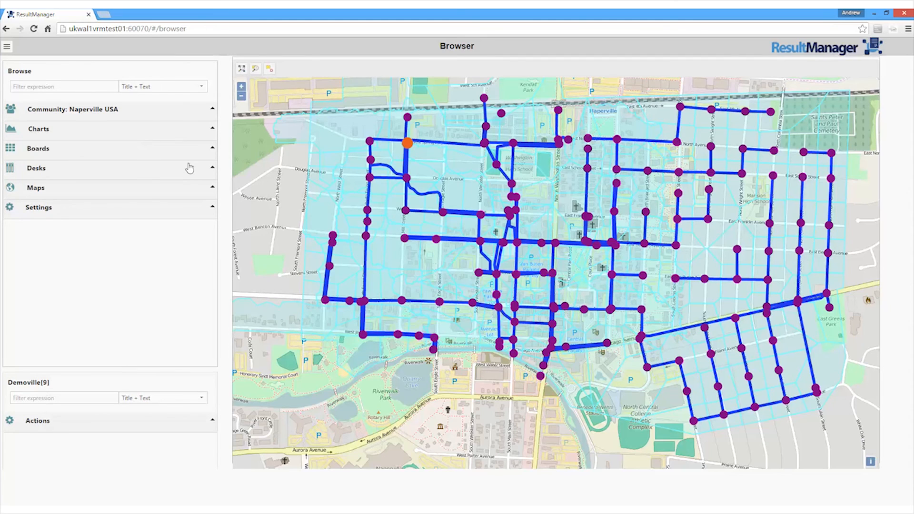
List the available boards, desks and charts of the Naperville USA community and display Board (4 columns) in the Browser.
{"action": "left_click", "coordinate": [213, 149]}
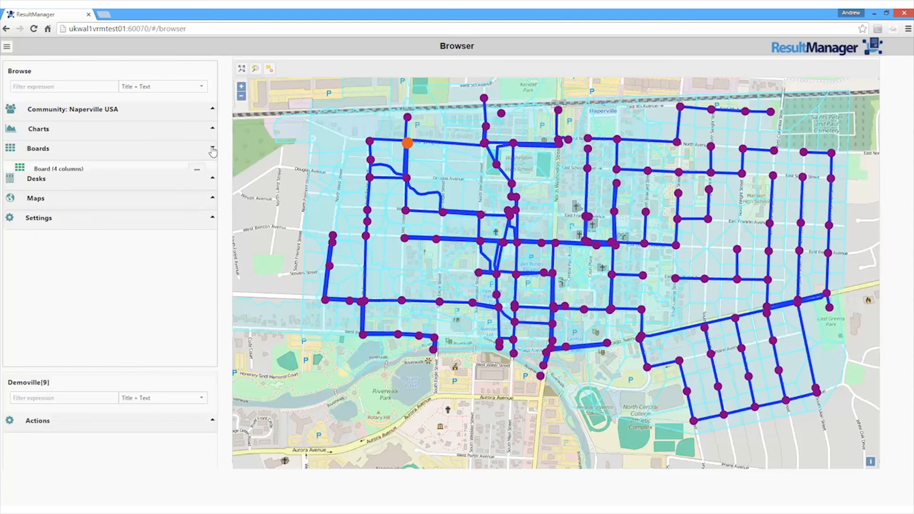
{"action": "left_click", "coordinate": [212, 186]}
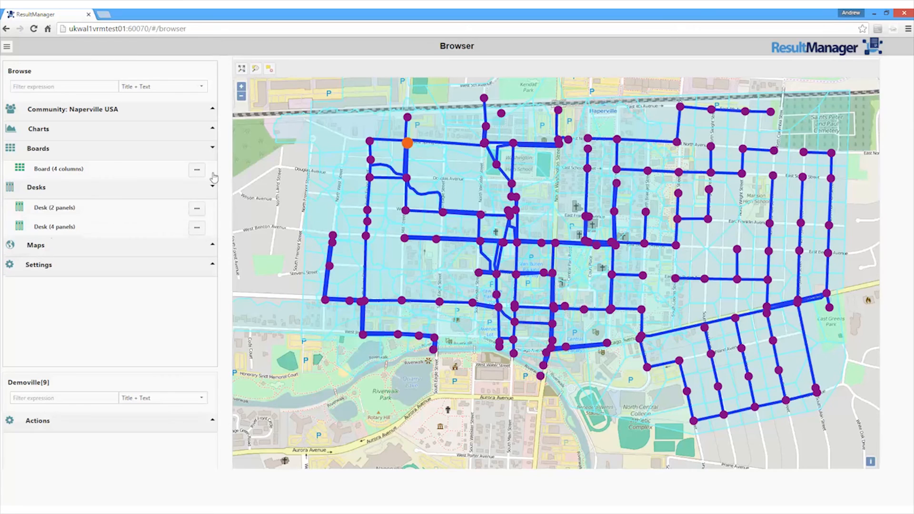
{"action": "left_click", "coordinate": [212, 127]}
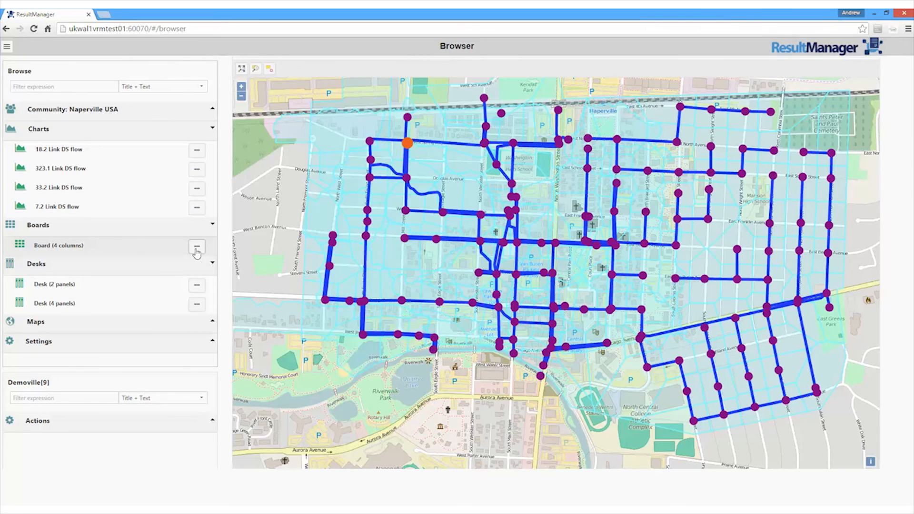
{"action": "left_click", "coordinate": [196, 246]}
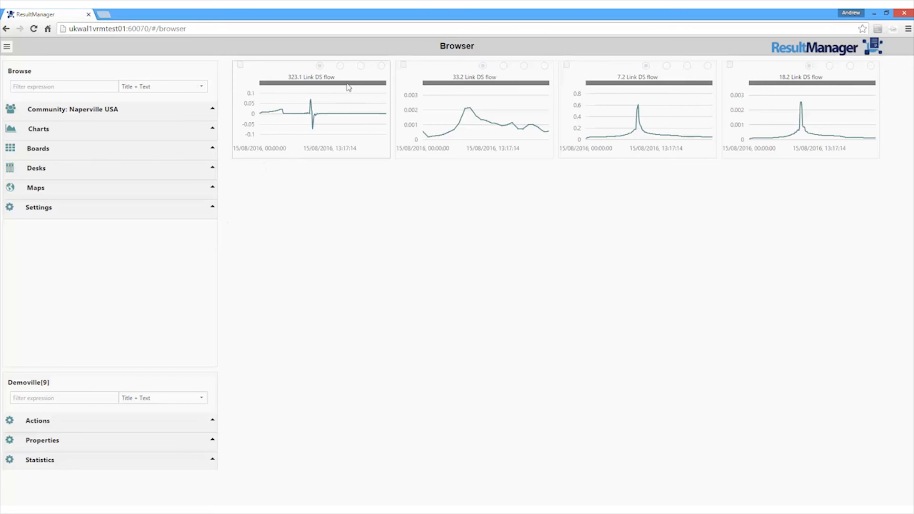
Enlarge the four Link DS flow charts on the board to the third display size and look through them.
{"action": "left_click", "coordinate": [361, 67]}
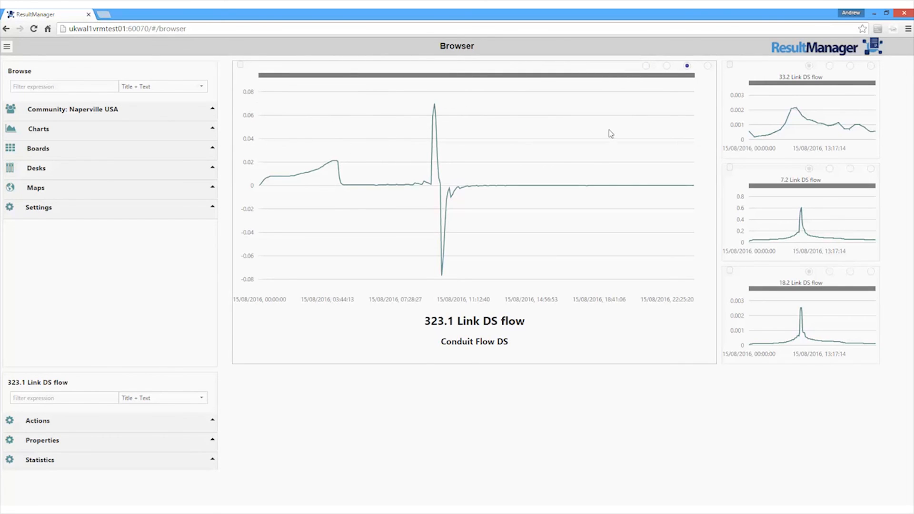
{"action": "left_click", "coordinate": [829, 66]}
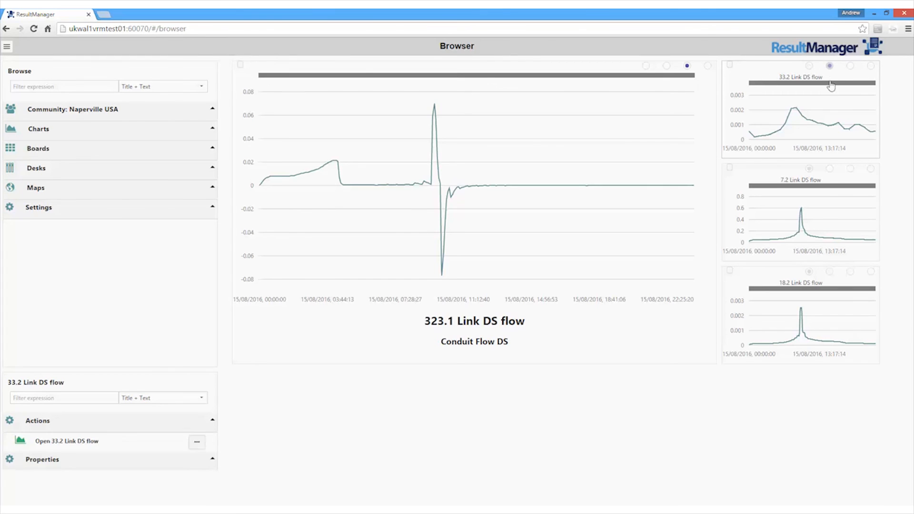
{"action": "left_click", "coordinate": [850, 170]}
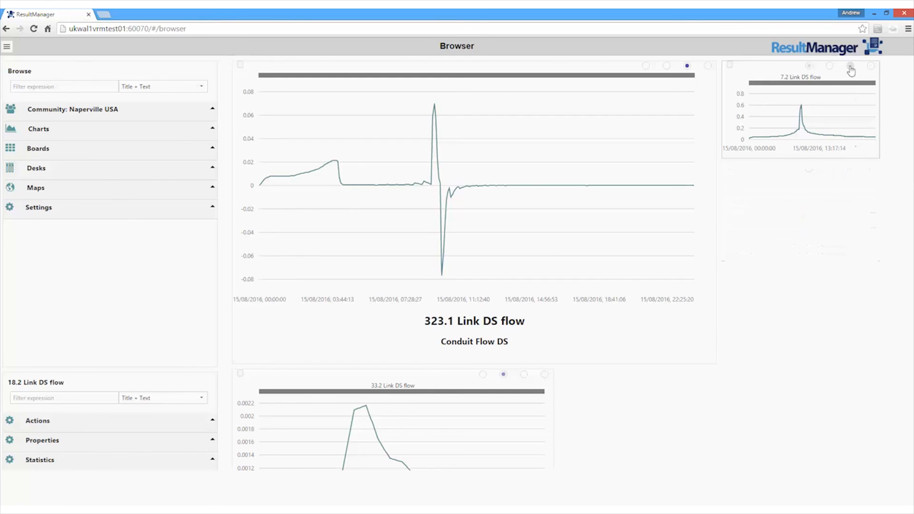
{"action": "left_click", "coordinate": [850, 66]}
{"action": "scroll", "coordinate": [782, 196], "scroll_direction": "down", "scroll_amount": 8}
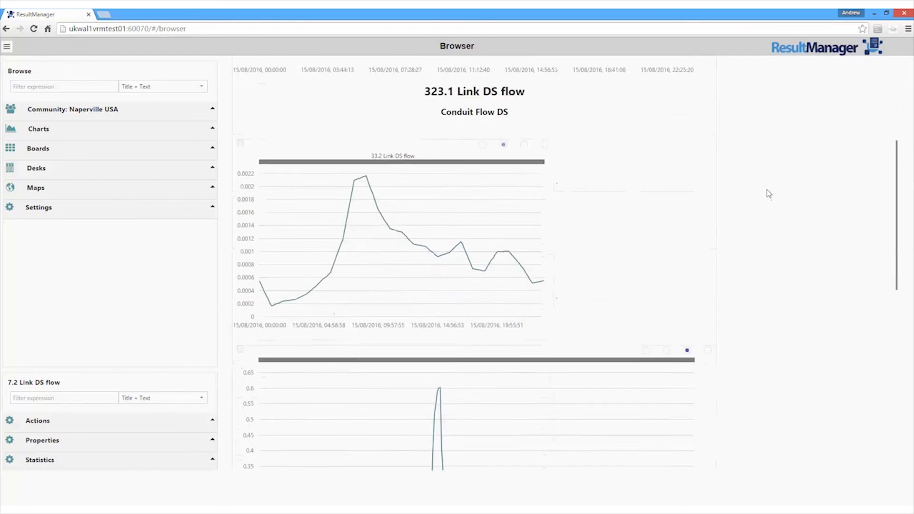
{"action": "scroll", "coordinate": [769, 192], "scroll_direction": "up", "scroll_amount": 3}
{"action": "left_click", "coordinate": [524, 145]}
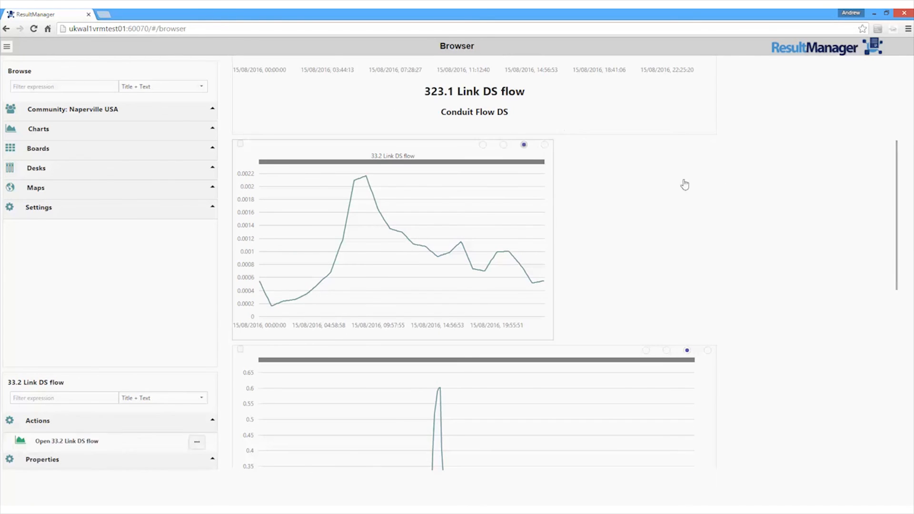
{"action": "scroll", "coordinate": [743, 205], "scroll_direction": "down", "scroll_amount": 10}
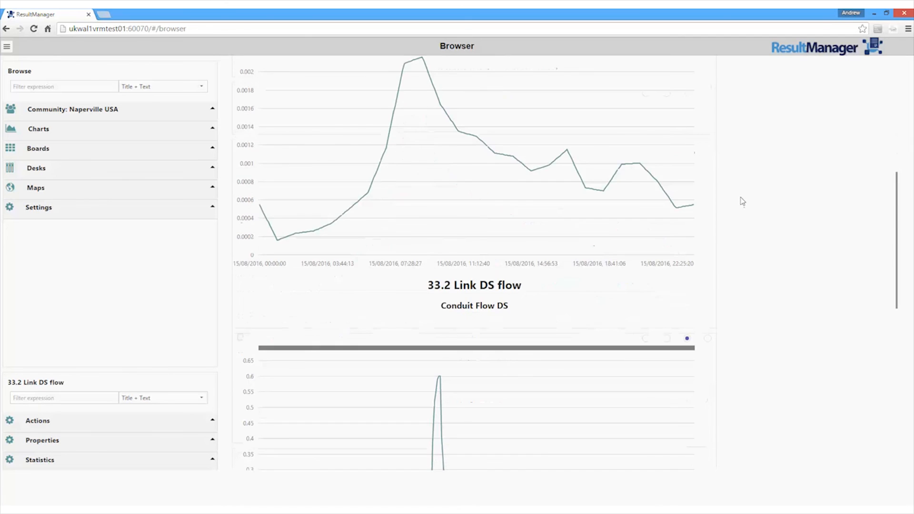
{"action": "scroll", "coordinate": [737, 197], "scroll_direction": "down", "scroll_amount": 3}
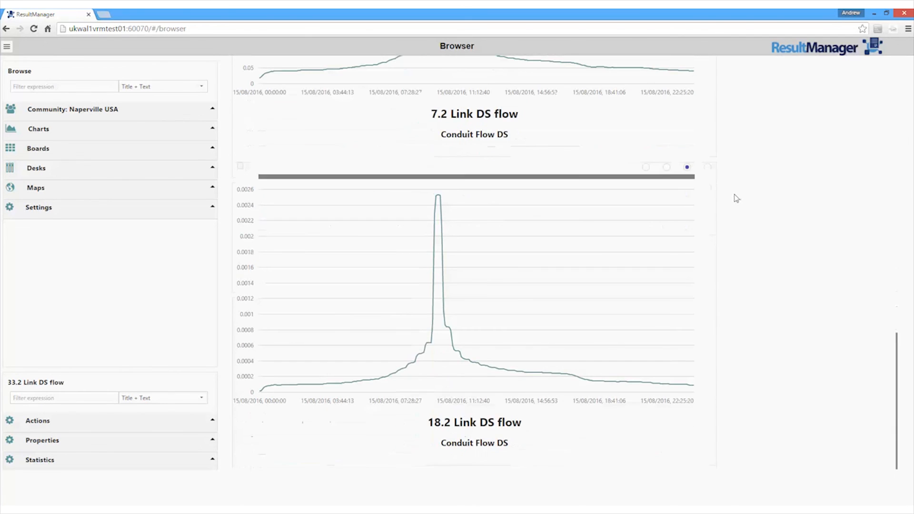
{"action": "scroll", "coordinate": [735, 199], "scroll_direction": "up", "scroll_amount": 6}
{"action": "scroll", "coordinate": [735, 199], "scroll_direction": "up", "scroll_amount": 10}
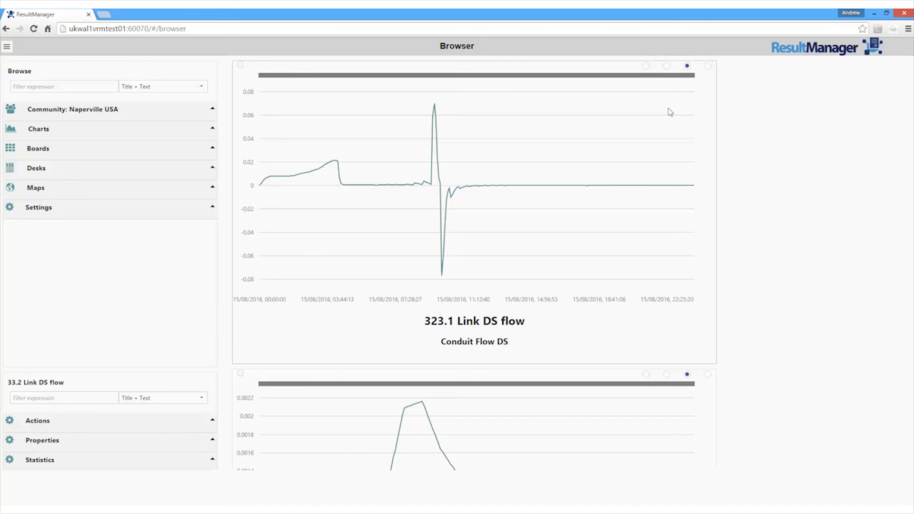
Return all four Link DS flow charts on the board to the smallest display size.
{"action": "left_click", "coordinate": [647, 71]}
{"action": "left_click", "coordinate": [646, 67]}
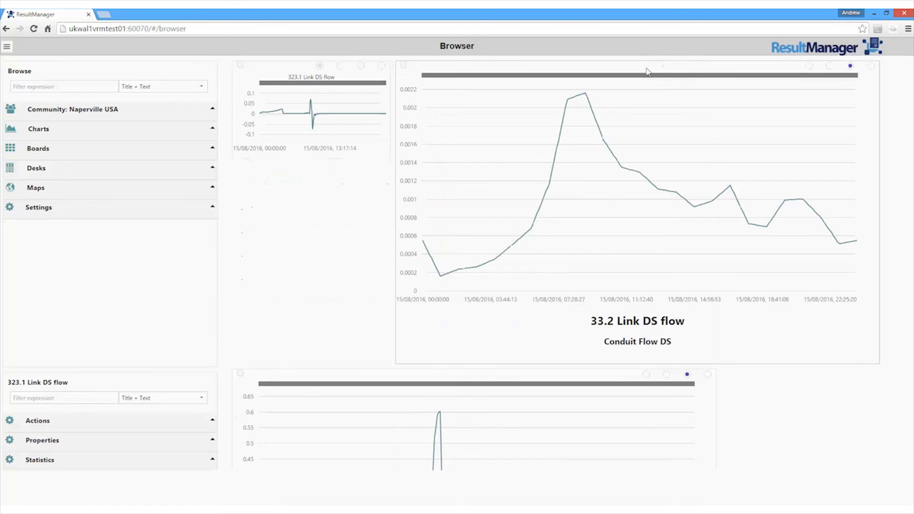
{"action": "left_click", "coordinate": [810, 66]}
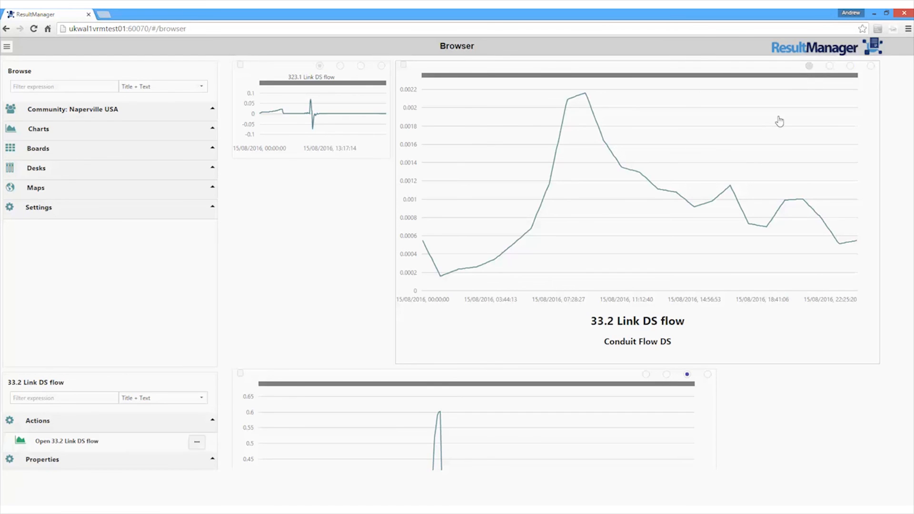
{"action": "left_click", "coordinate": [646, 169]}
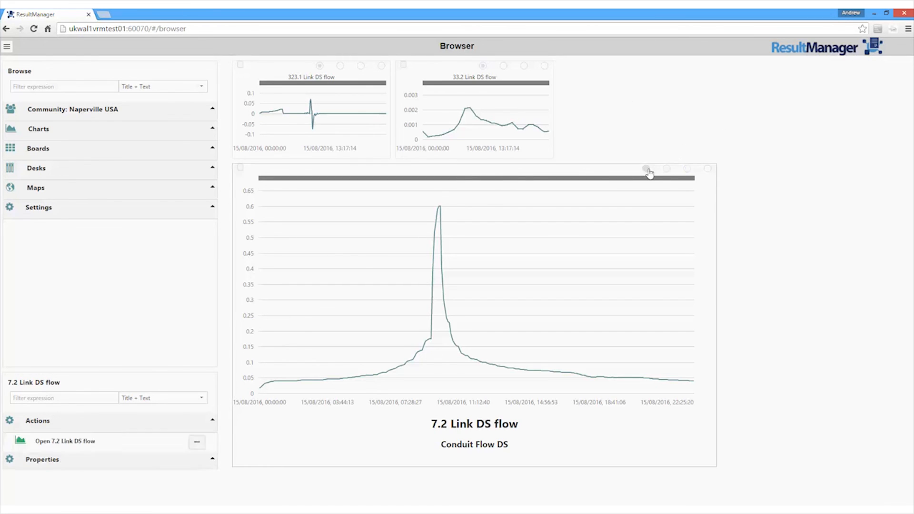
{"action": "left_click", "coordinate": [645, 169]}
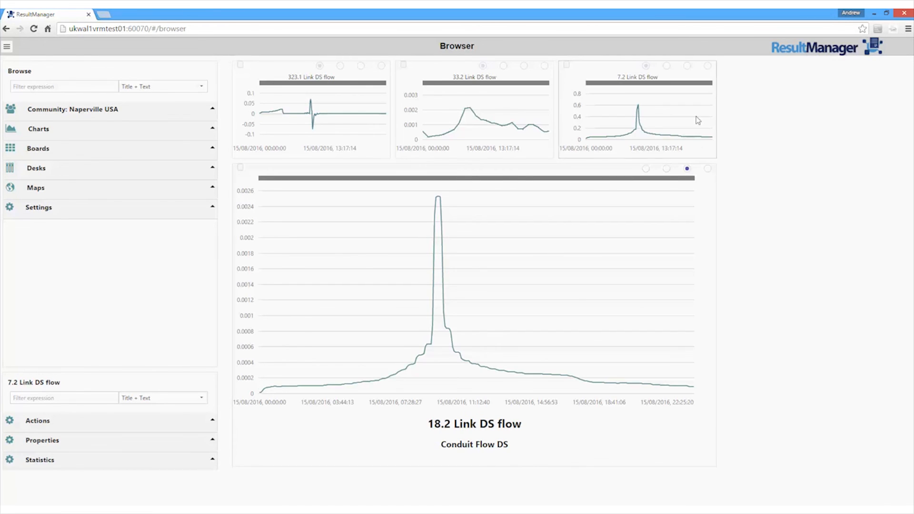
{"action": "left_click", "coordinate": [645, 170]}
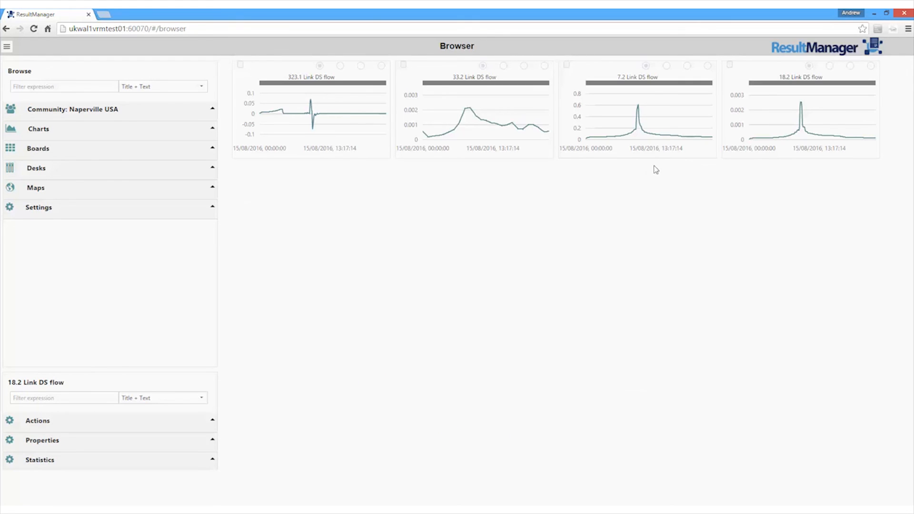
Open the 33.2 Link DS flow chart from the board on its own page and list its properties and statistics.
{"action": "left_click", "coordinate": [403, 65]}
{"action": "left_click", "coordinate": [210, 422]}
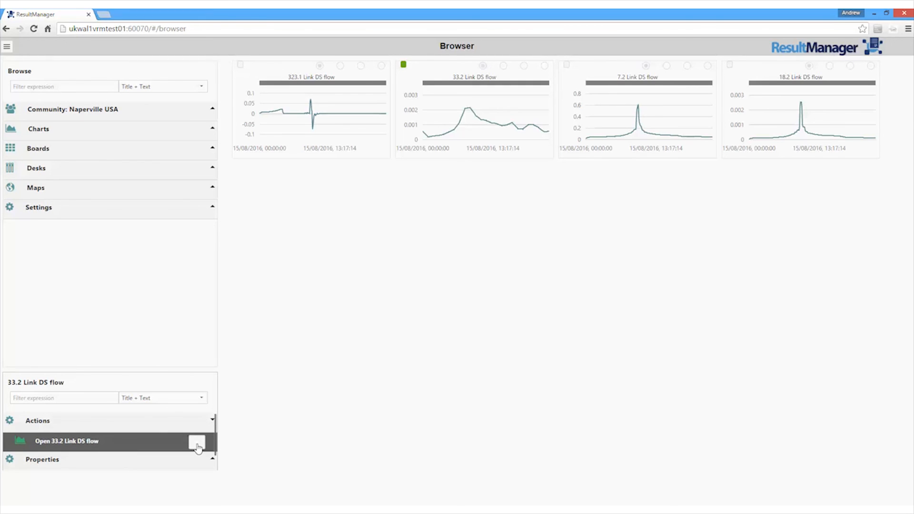
{"action": "left_click", "coordinate": [198, 446]}
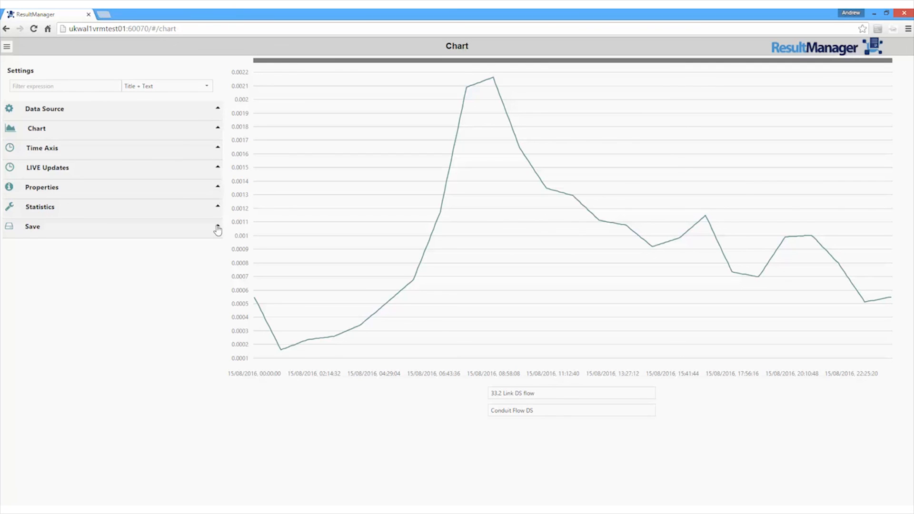
{"action": "left_click", "coordinate": [217, 189]}
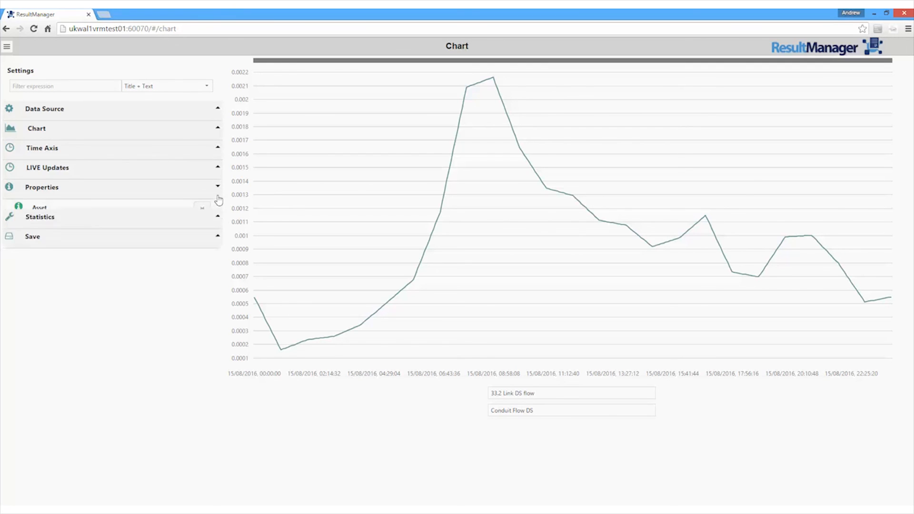
{"action": "left_click", "coordinate": [217, 244]}
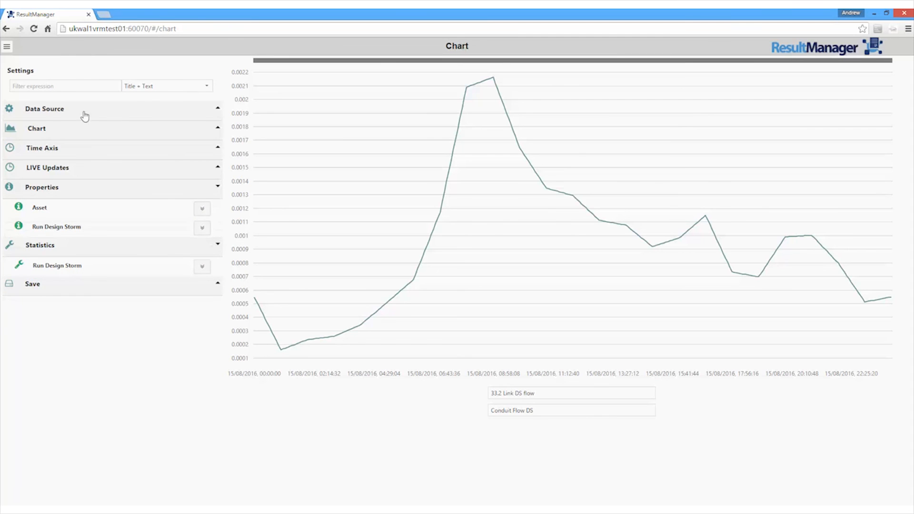
Return to the Browser and display Desk (2 panels).
{"action": "left_click", "coordinate": [6, 46]}
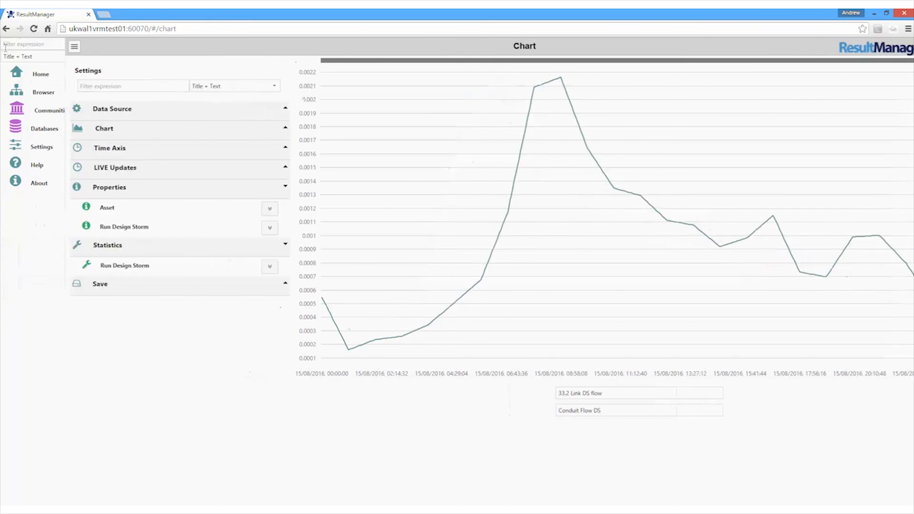
{"action": "left_click", "coordinate": [39, 93]}
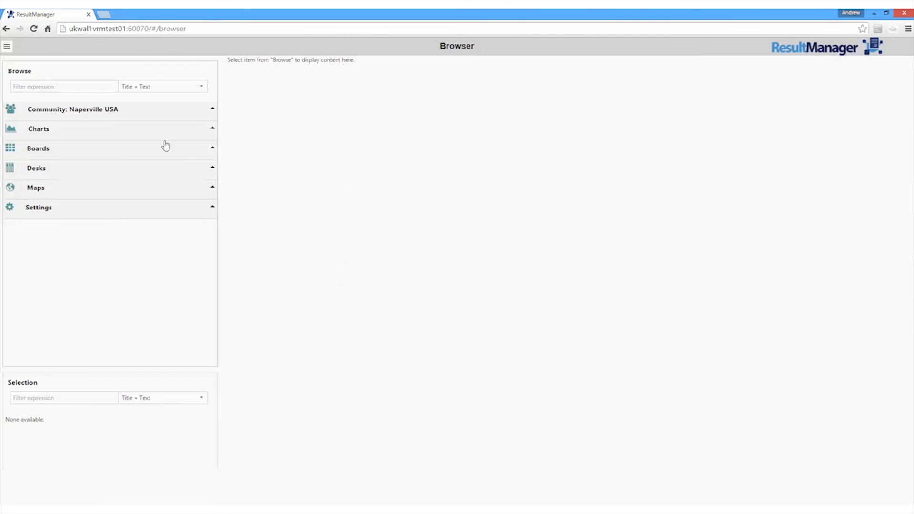
{"action": "left_click", "coordinate": [212, 169]}
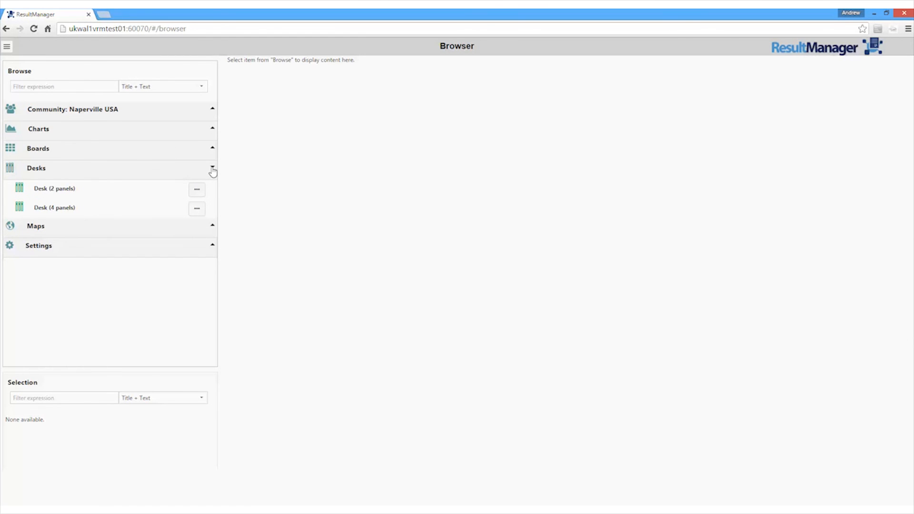
{"action": "left_click", "coordinate": [197, 191]}
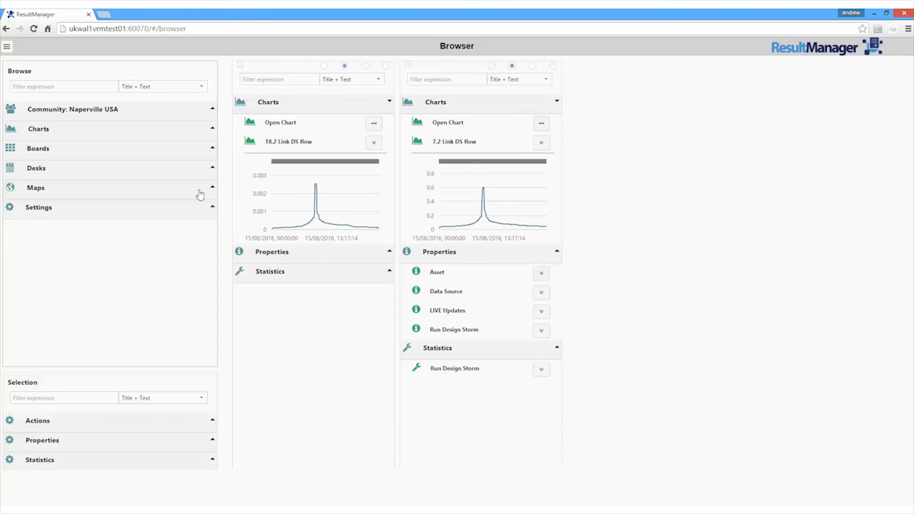
List the properties and statistics in the 18.2 Link DS flow panel and enlarge both desk panels to the third display size.
{"action": "left_click", "coordinate": [389, 252]}
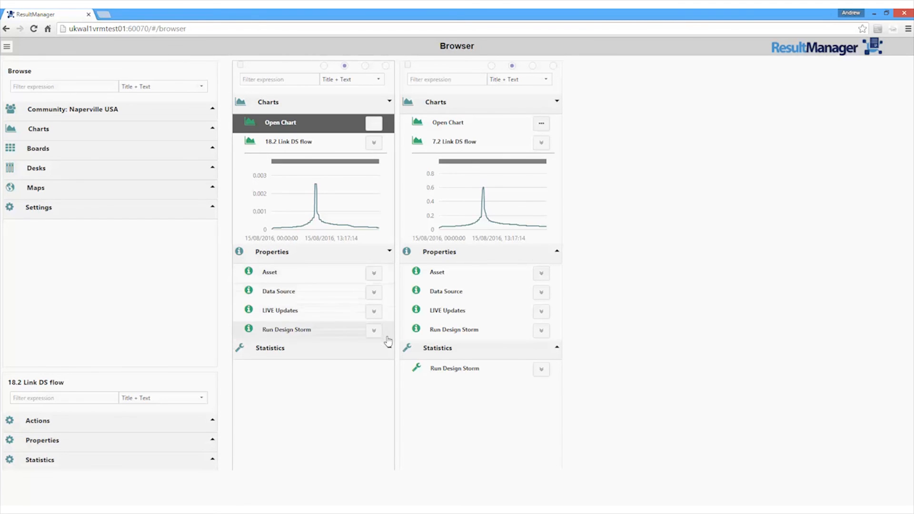
{"action": "left_click", "coordinate": [388, 347]}
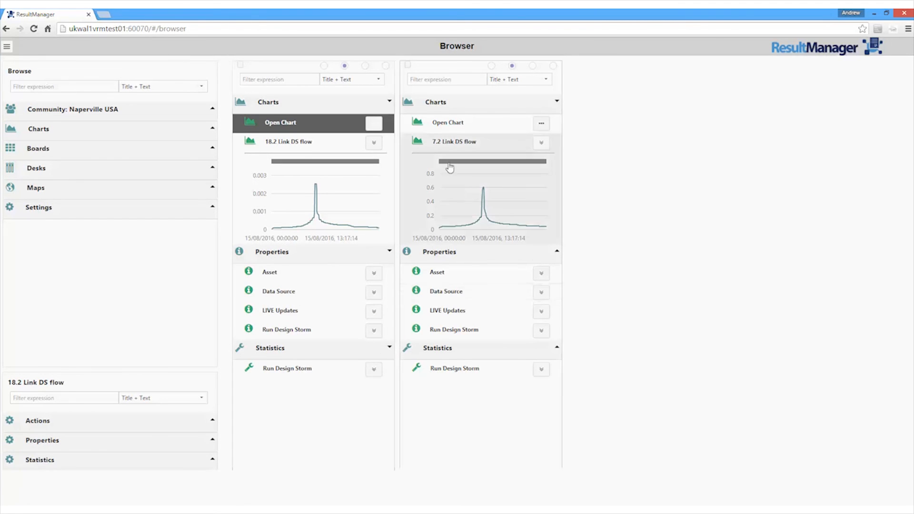
{"action": "left_click", "coordinate": [365, 66]}
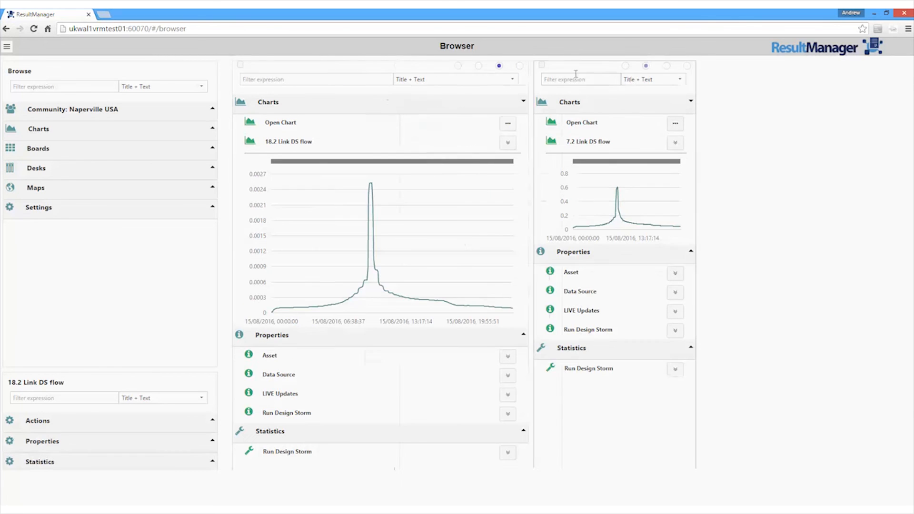
{"action": "left_click", "coordinate": [666, 66]}
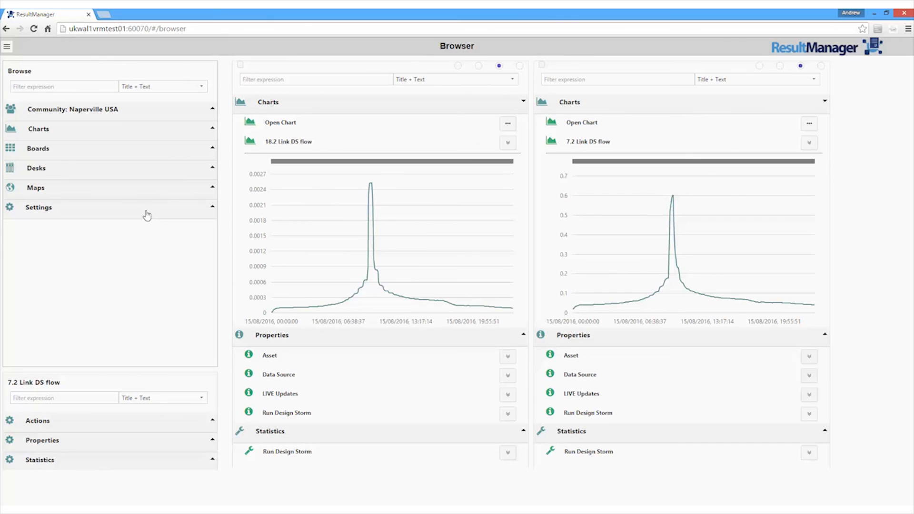
Zoom the 18.2 Link DS flow chart in on its flow peak and show the asset properties of both desk charts.
{"action": "scroll", "coordinate": [373, 231], "scroll_direction": "up", "scroll_amount": 3}
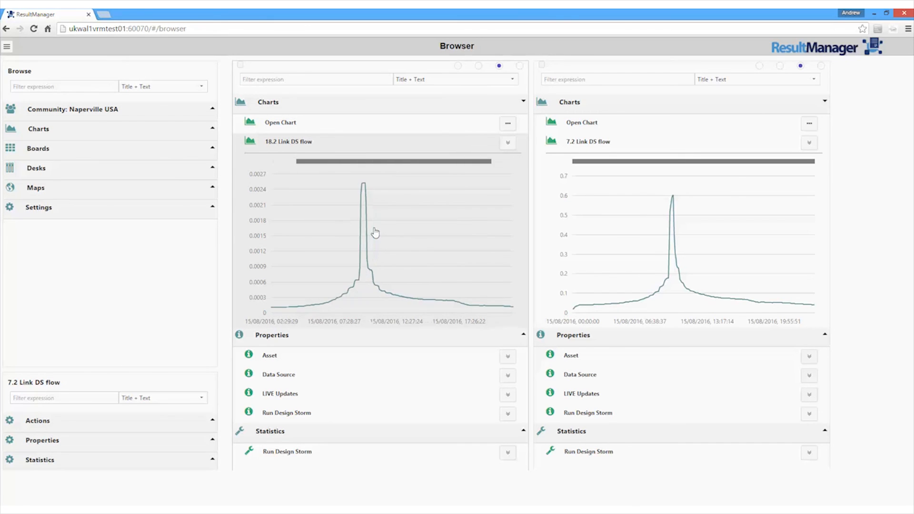
{"action": "scroll", "coordinate": [369, 235], "scroll_direction": "up", "scroll_amount": 3}
{"action": "left_click_drag", "start_coordinate": [317, 234], "coordinate": [390, 235]}
{"action": "left_click", "coordinate": [394, 237]}
{"action": "scroll", "coordinate": [387, 232], "scroll_direction": "up", "scroll_amount": 2}
{"action": "mouse_move", "coordinate": [373, 163]}
{"action": "left_mouse_down"}
{"action": "mouse_move", "coordinate": [407, 163]}
{"action": "mouse_move", "coordinate": [373, 166]}
{"action": "left_mouse_up"}
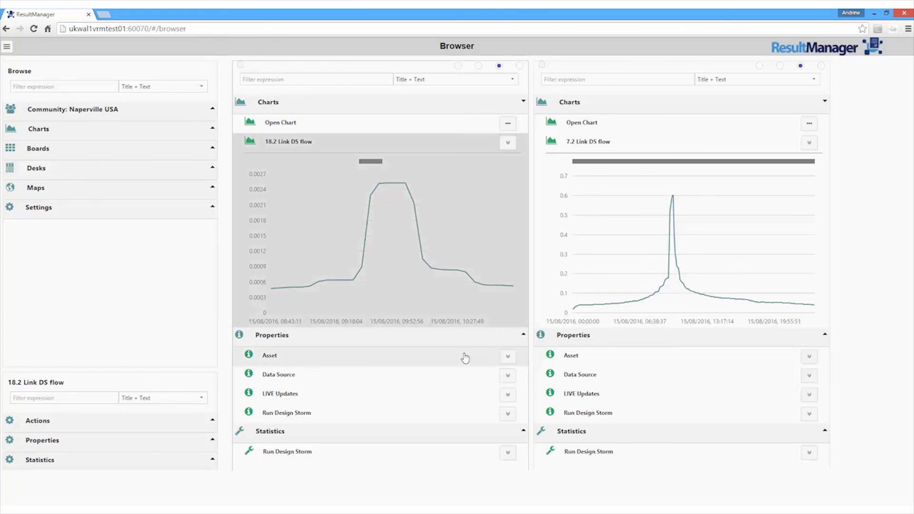
{"action": "left_click", "coordinate": [507, 356]}
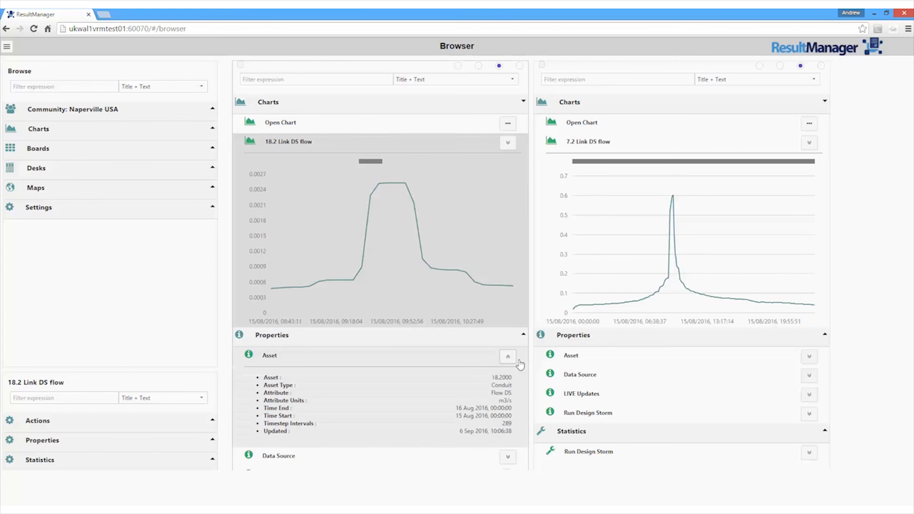
{"action": "left_click", "coordinate": [808, 356]}
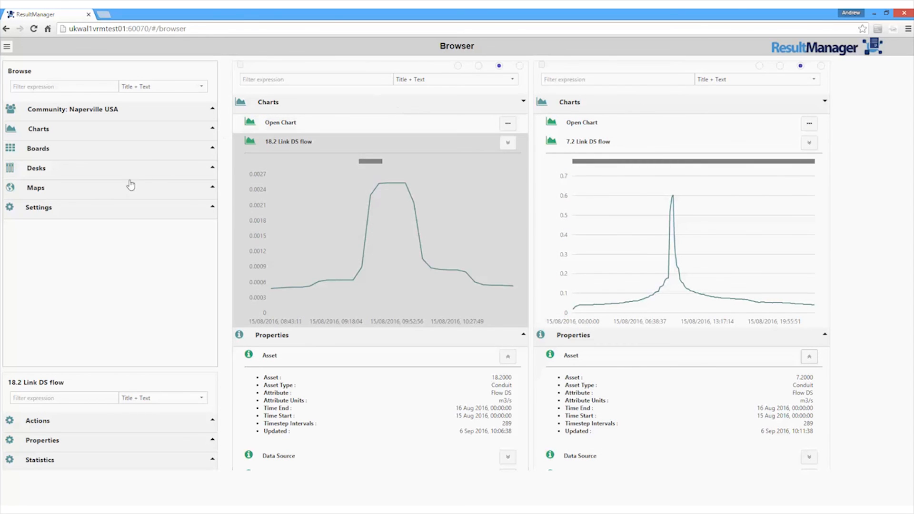
Clear all views from the Browser and go to the Browser page again.
{"action": "left_click", "coordinate": [212, 209]}
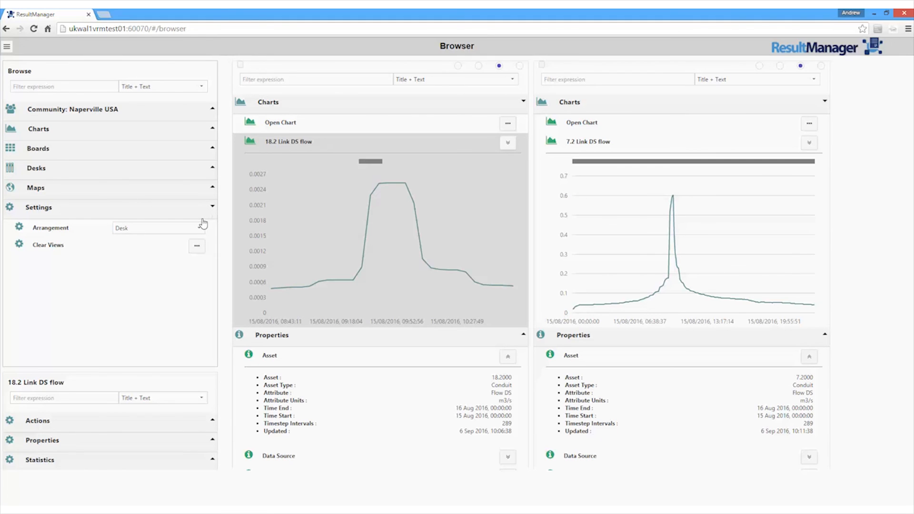
{"action": "left_click", "coordinate": [197, 246]}
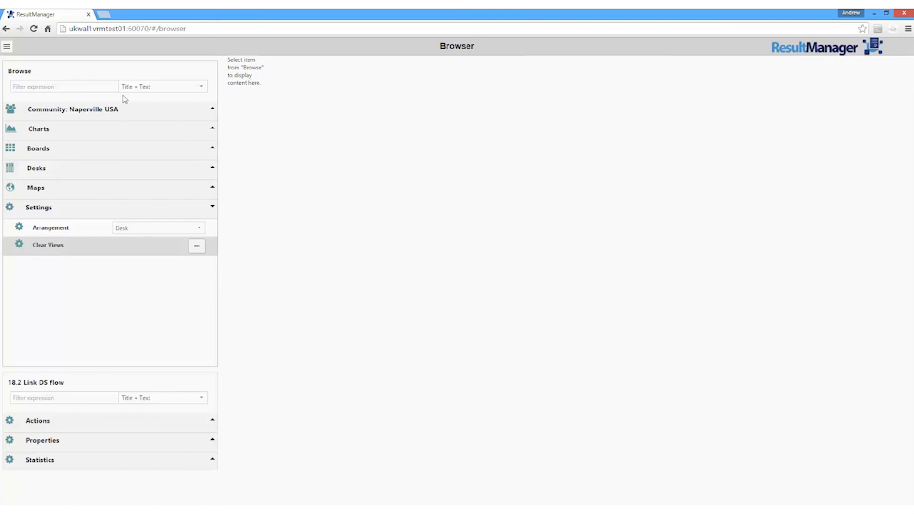
{"action": "left_click", "coordinate": [7, 46]}
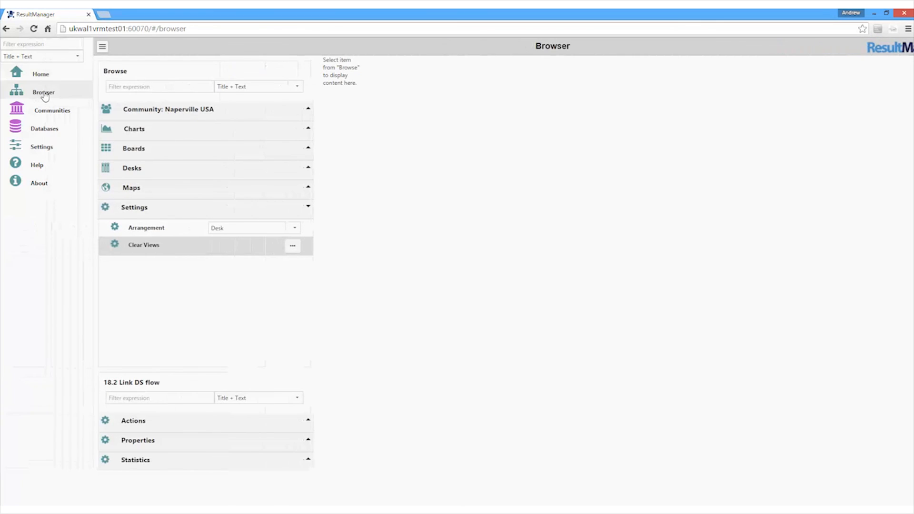
{"action": "left_click", "coordinate": [41, 94]}
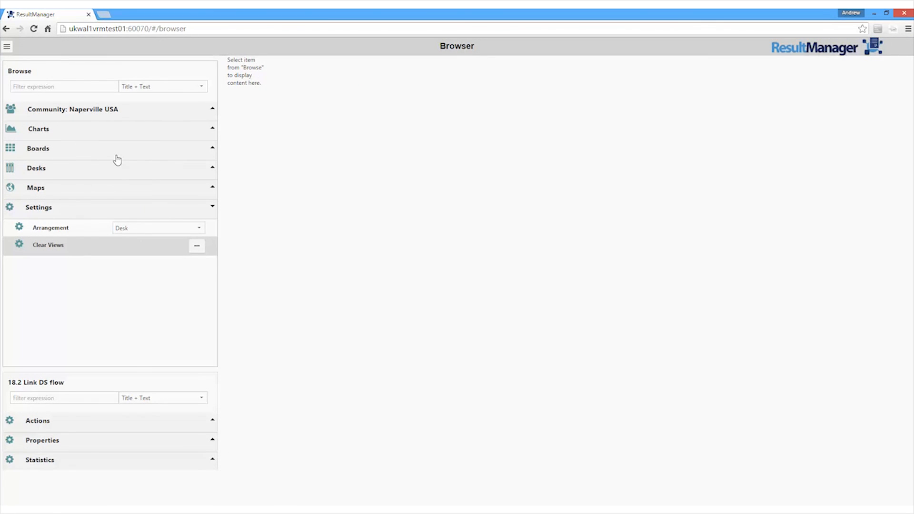
List the available charts and the communities that can be chosen in the Browser.
{"action": "left_click", "coordinate": [213, 130]}
{"action": "left_click", "coordinate": [213, 109]}
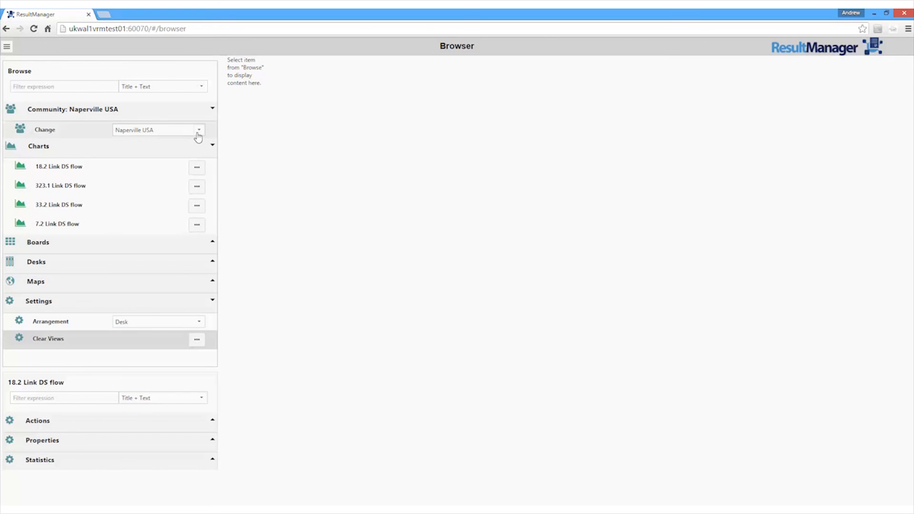
{"action": "left_click", "coordinate": [200, 132]}
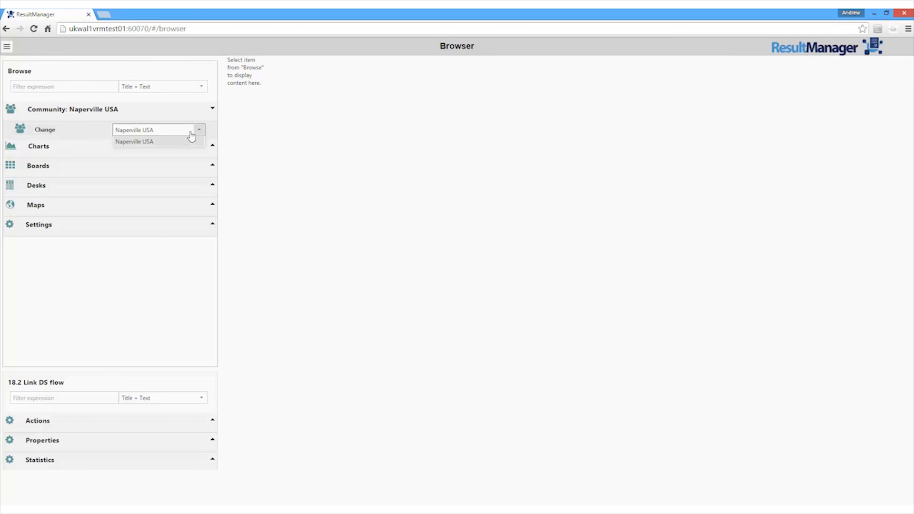
Close the community choices and list the available charts, boards, desks and maps of the Naperville USA community.
{"action": "left_click", "coordinate": [200, 131]}
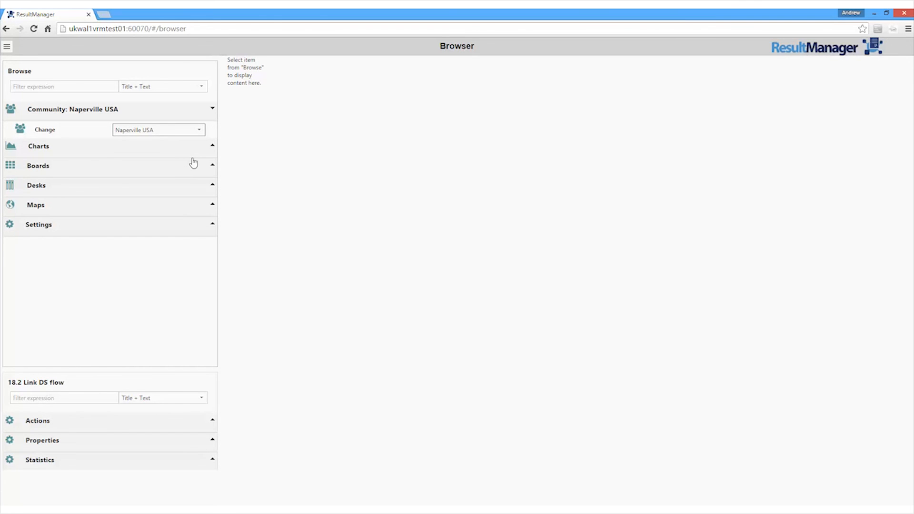
{"action": "left_click", "coordinate": [212, 146]}
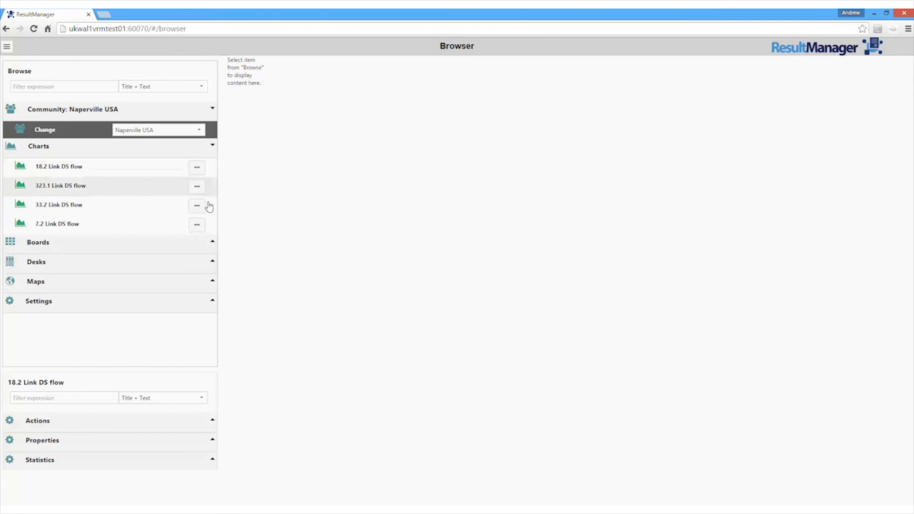
{"action": "left_click", "coordinate": [212, 242]}
{"action": "left_click", "coordinate": [213, 282]}
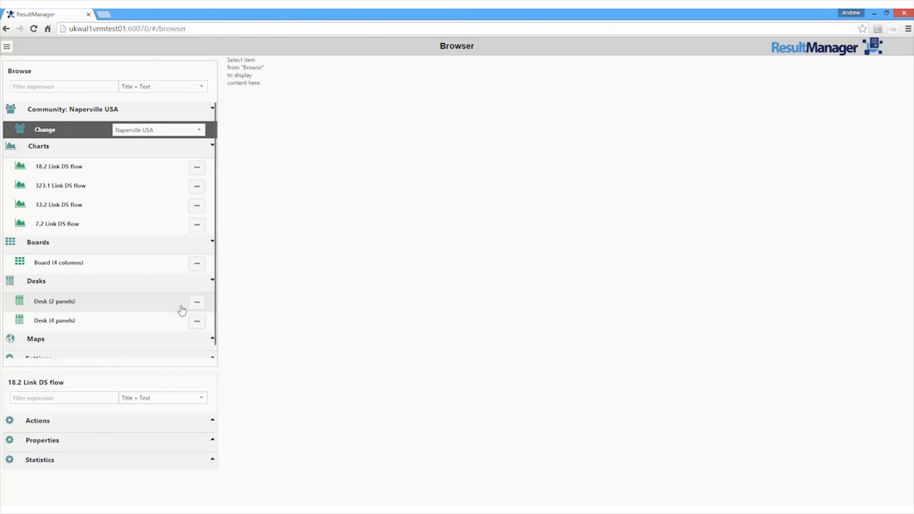
{"action": "left_click", "coordinate": [202, 345]}
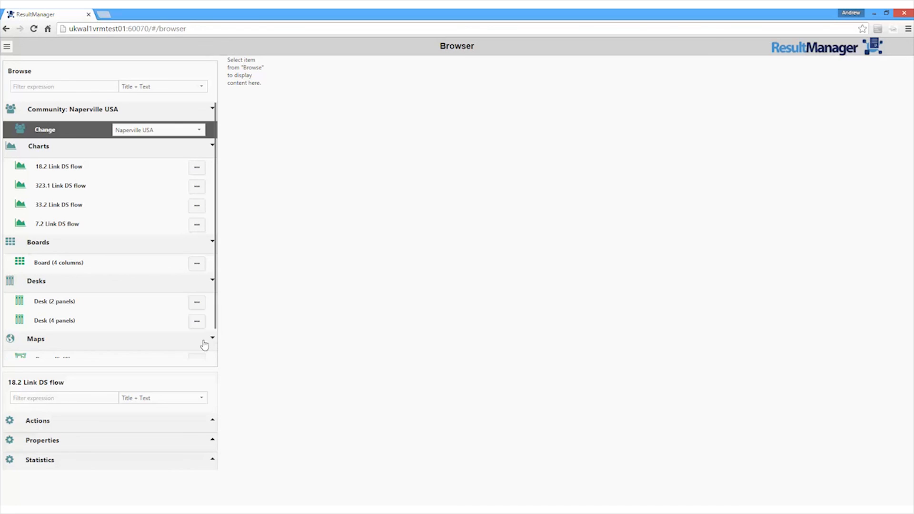
Display the Demoville[9] map, enlarge it to the third display size, and return to the Home page.
{"action": "scroll", "coordinate": [215, 333], "scroll_direction": "down", "scroll_amount": 1}
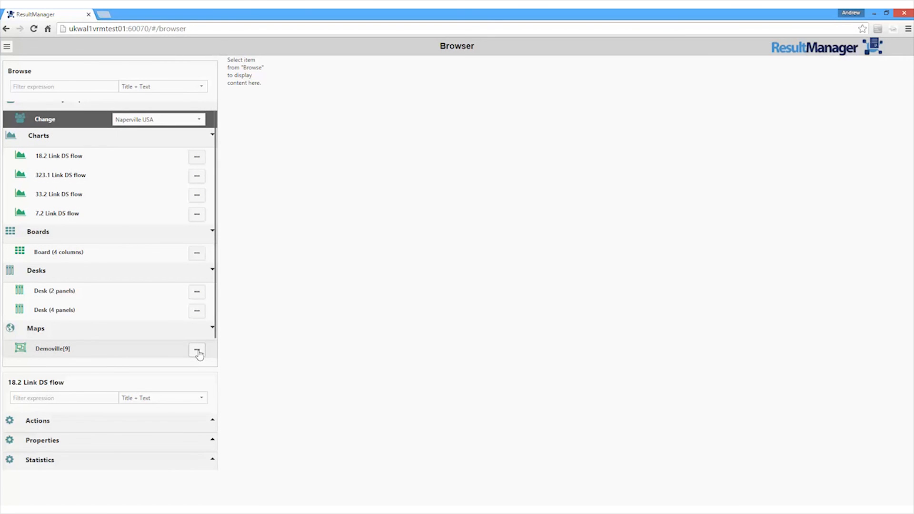
{"action": "left_click", "coordinate": [197, 351]}
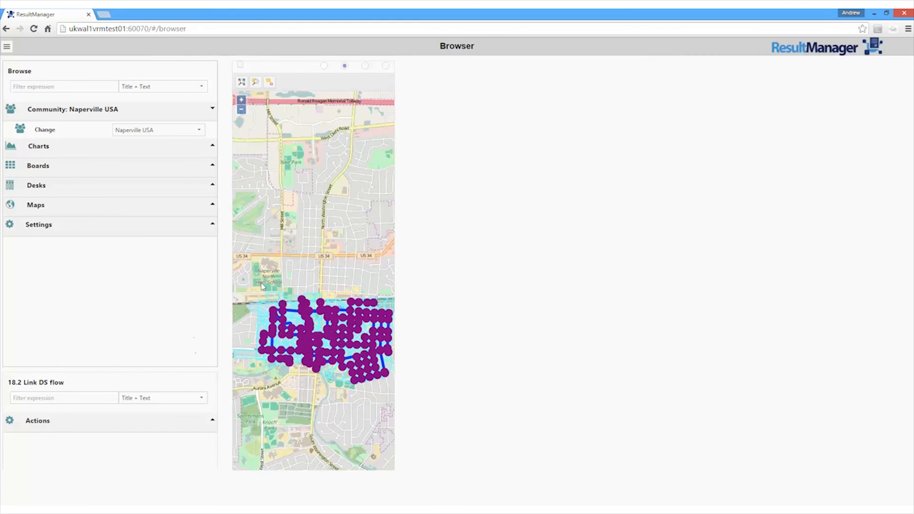
{"action": "left_click", "coordinate": [364, 66]}
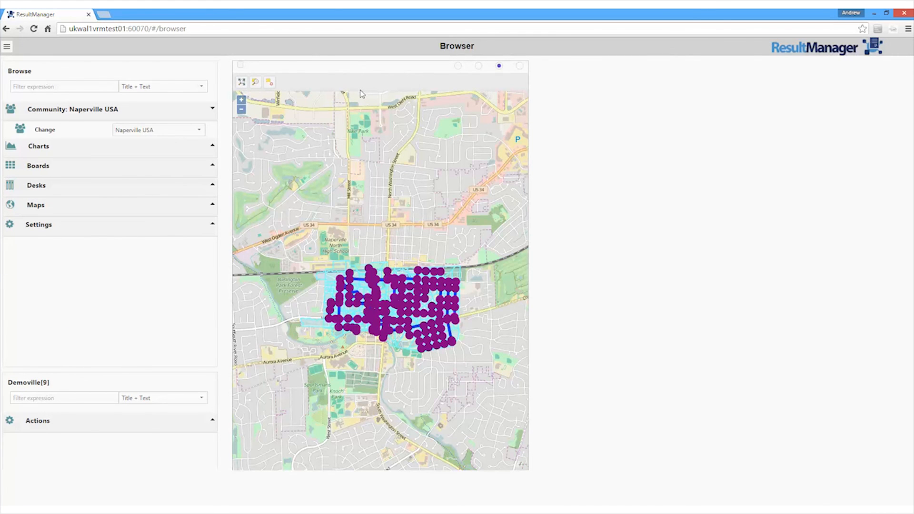
{"action": "left_click", "coordinate": [6, 46]}
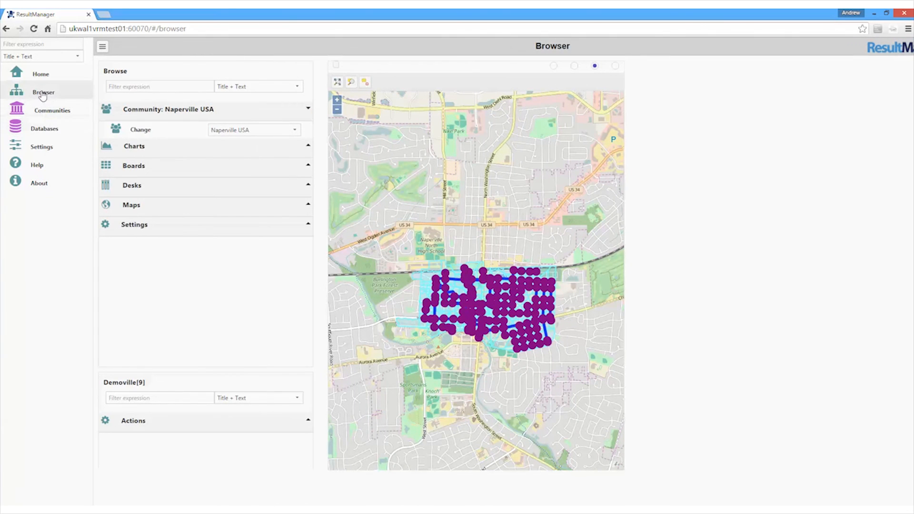
{"action": "left_click", "coordinate": [41, 74]}
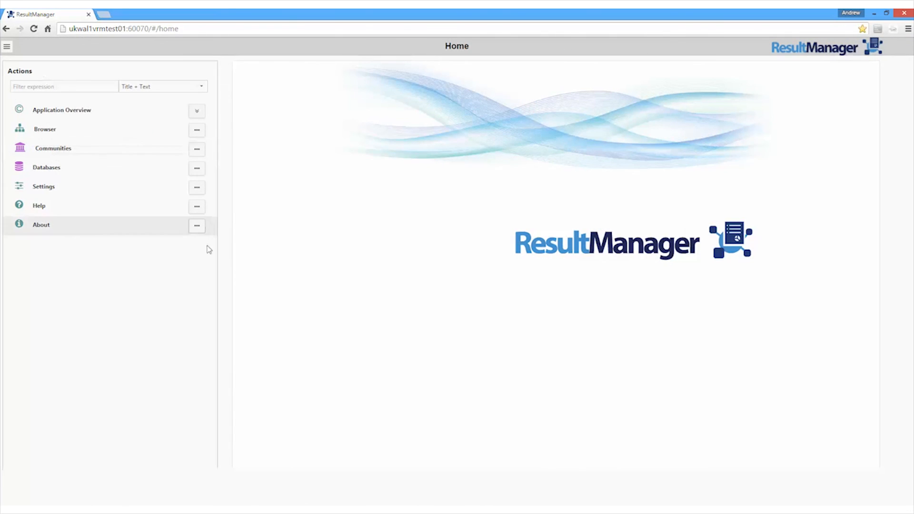